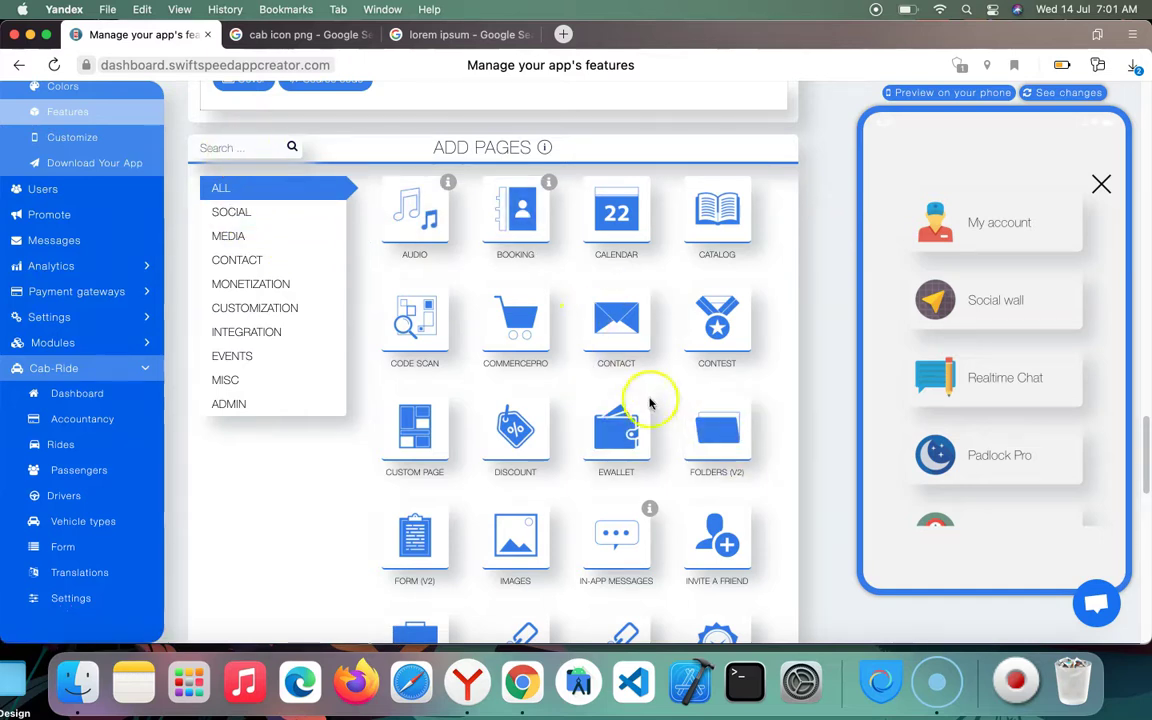
# - Add a Folders (v2) page to the app from the list of available page features
pyautogui.scroll(-10, 669, 270)
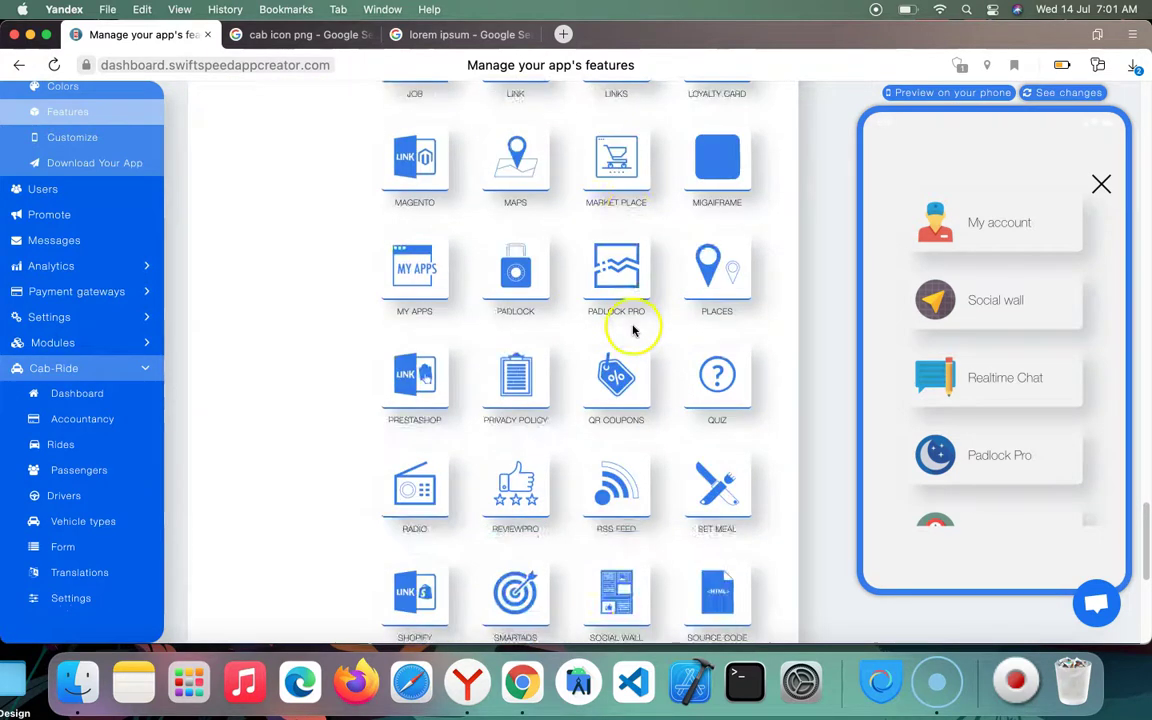
pyautogui.scroll(-1, 630, 328)
pyautogui.scroll(15, 653, 352)
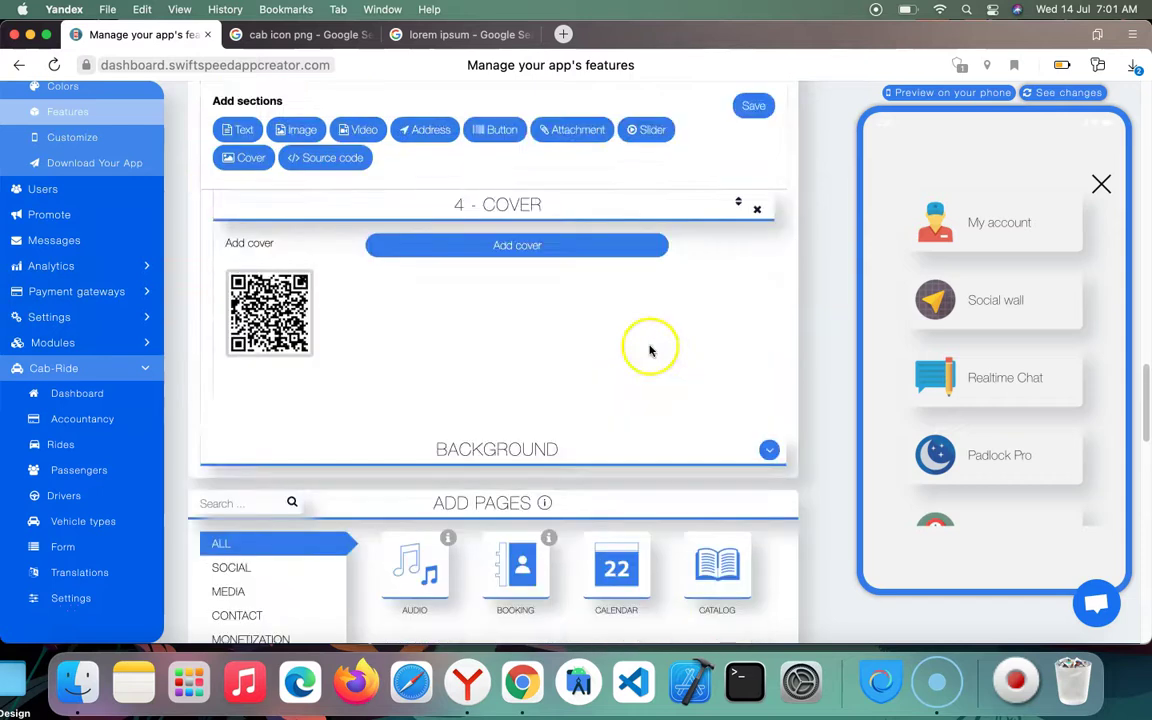
pyautogui.scroll(-5, 650, 347)
pyautogui.scroll(-1, 614, 343)
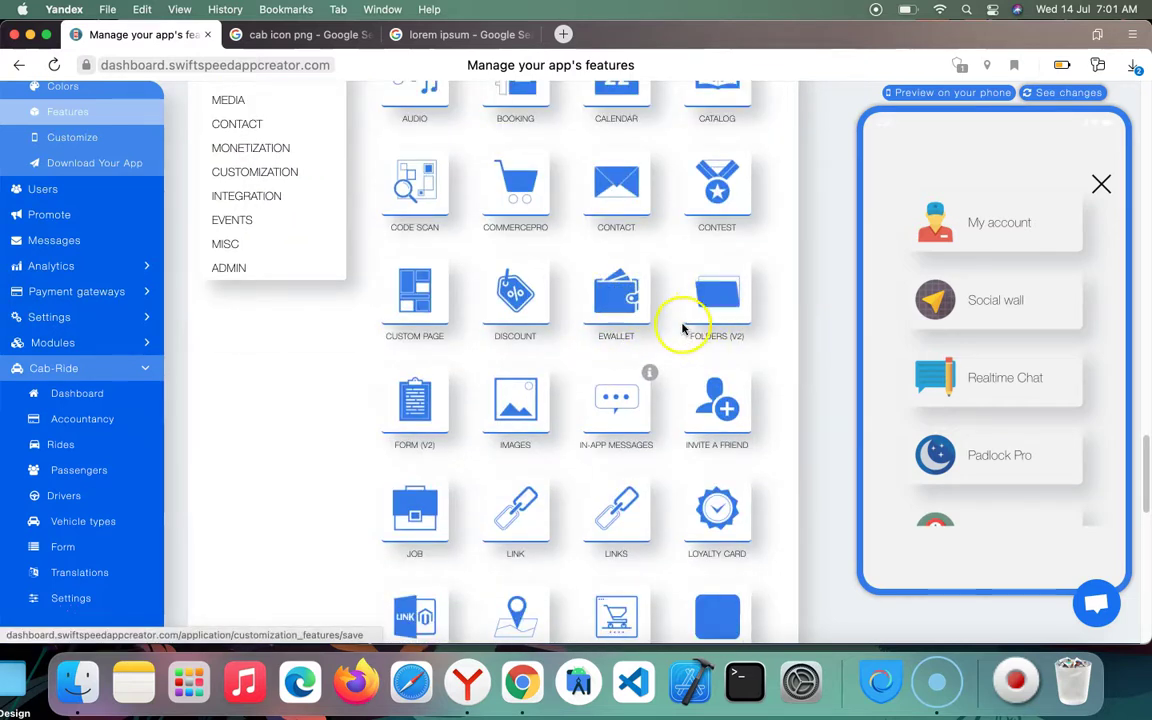
pyautogui.click(711, 315)
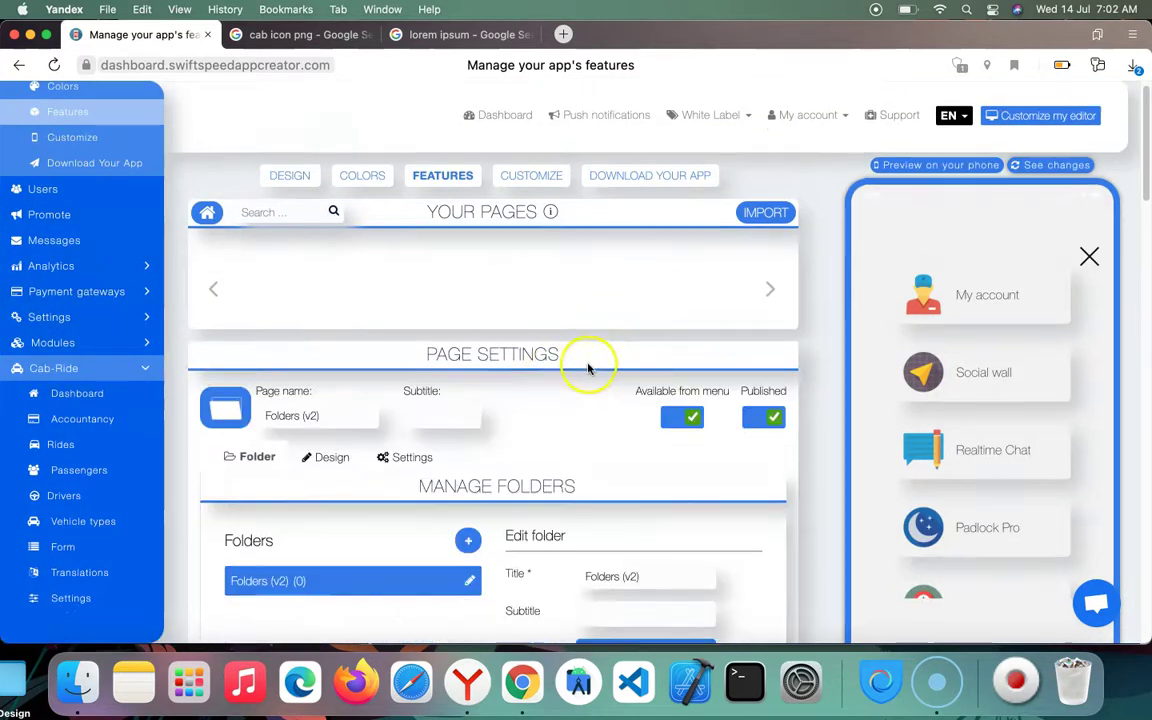
# - Name the new page Test App and set the folder's title to Test App
pyautogui.scroll(-3, 575, 360)
pyautogui.scroll(2, 463, 325)
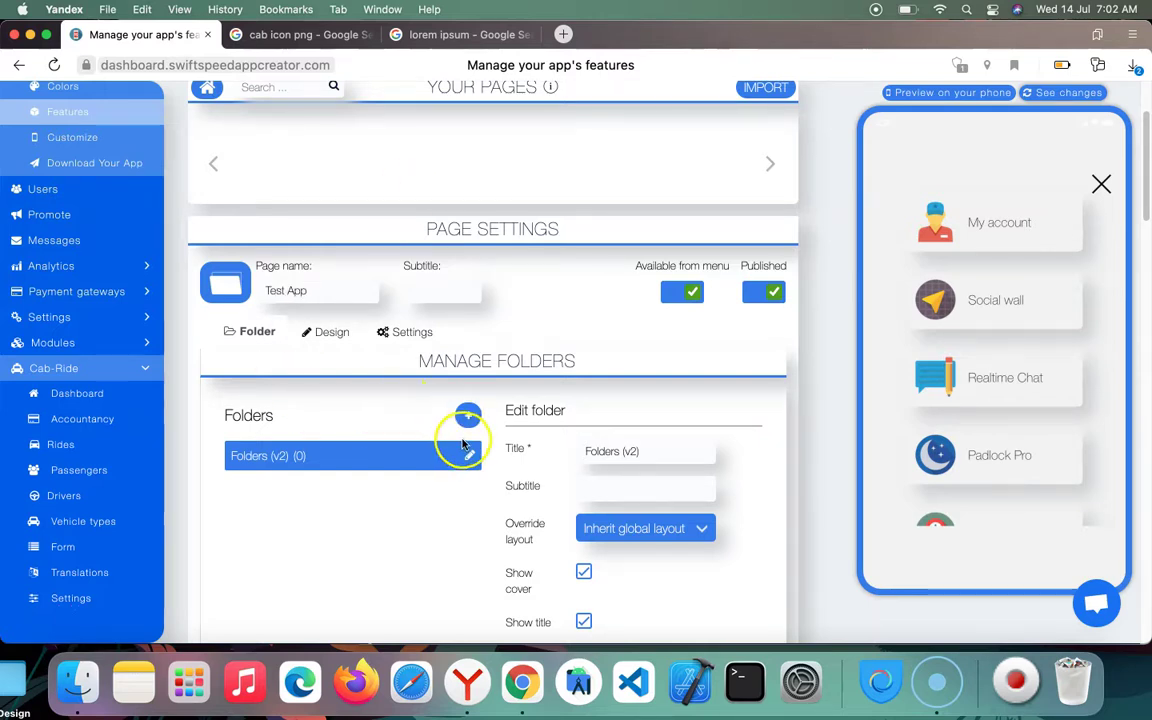
pyautogui.tripleClick(633, 453)
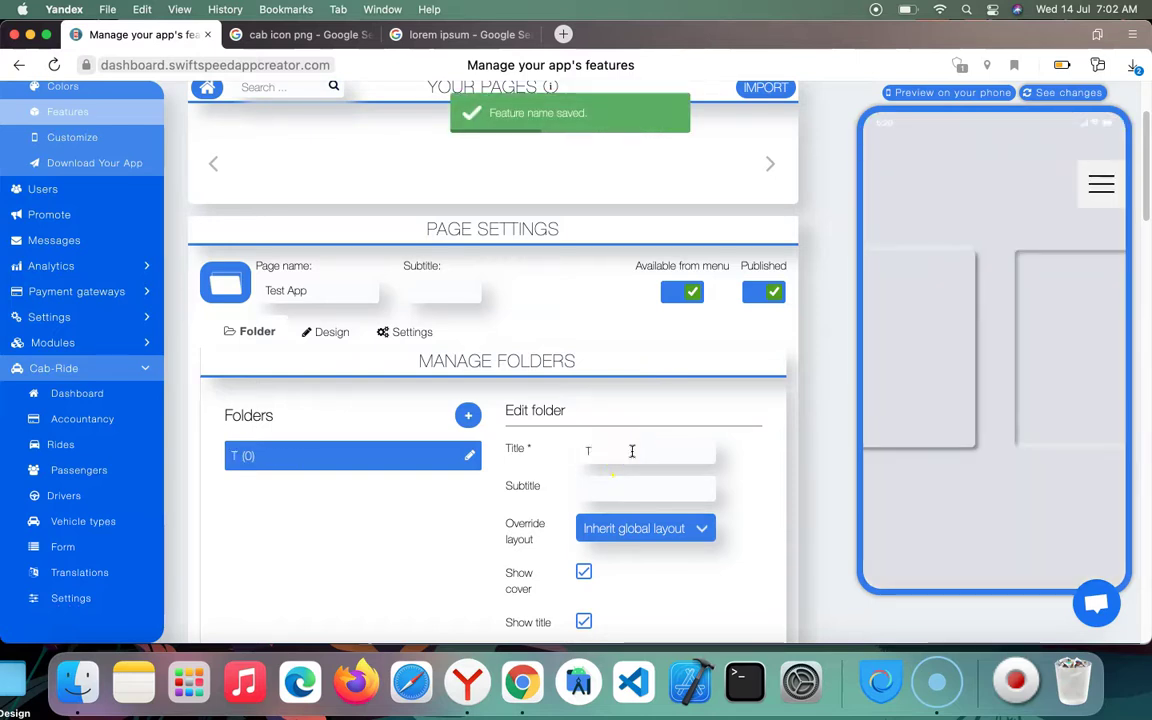
pyautogui.write('Test App')
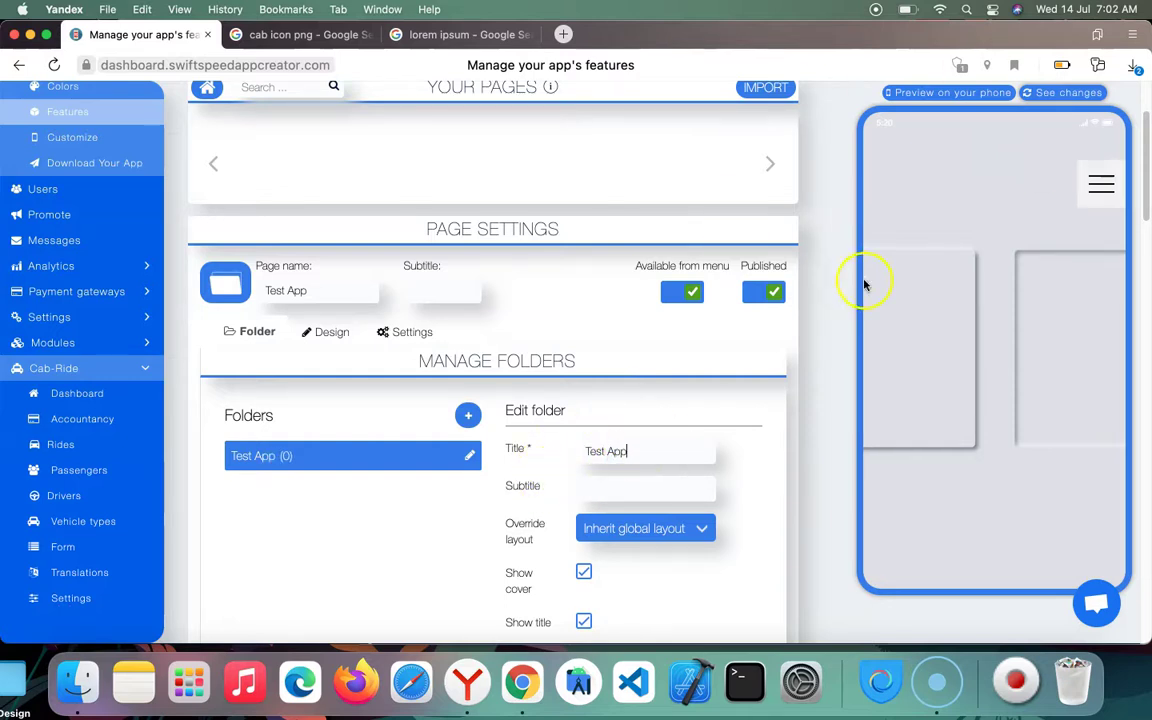
# - Set the Test App folder's subtitle to "the best" from the suggested entries
pyautogui.scroll(-5, 668, 391)
pyautogui.click(625, 247)
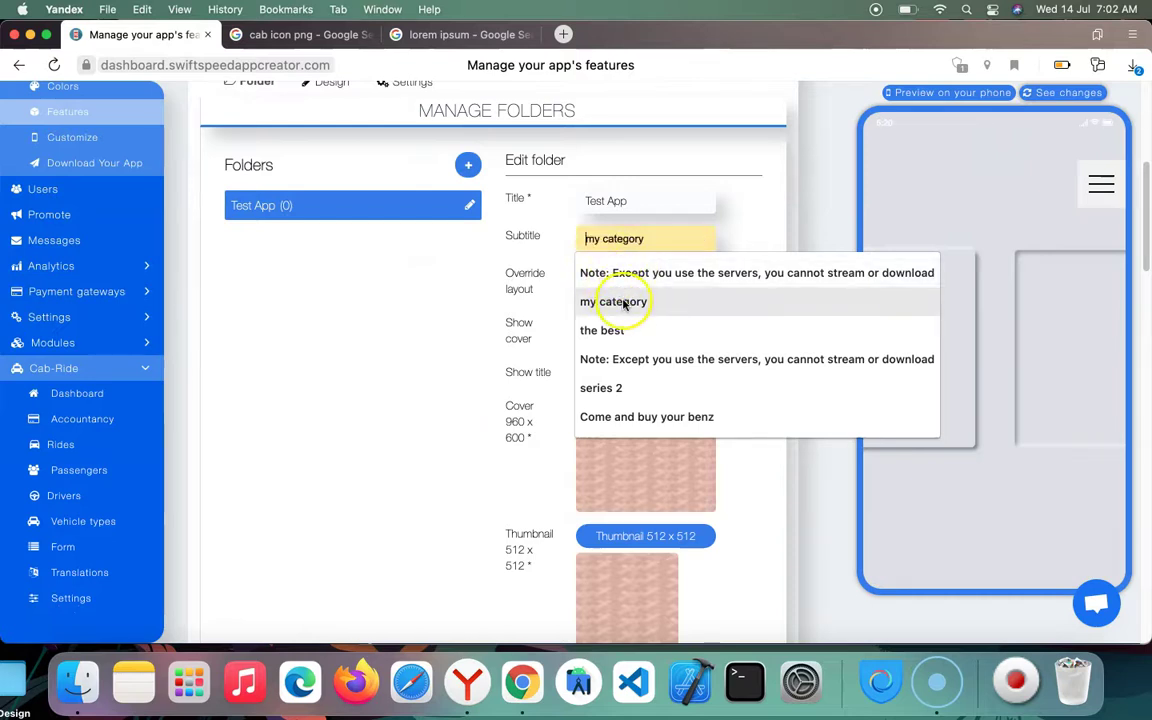
pyautogui.click(605, 330)
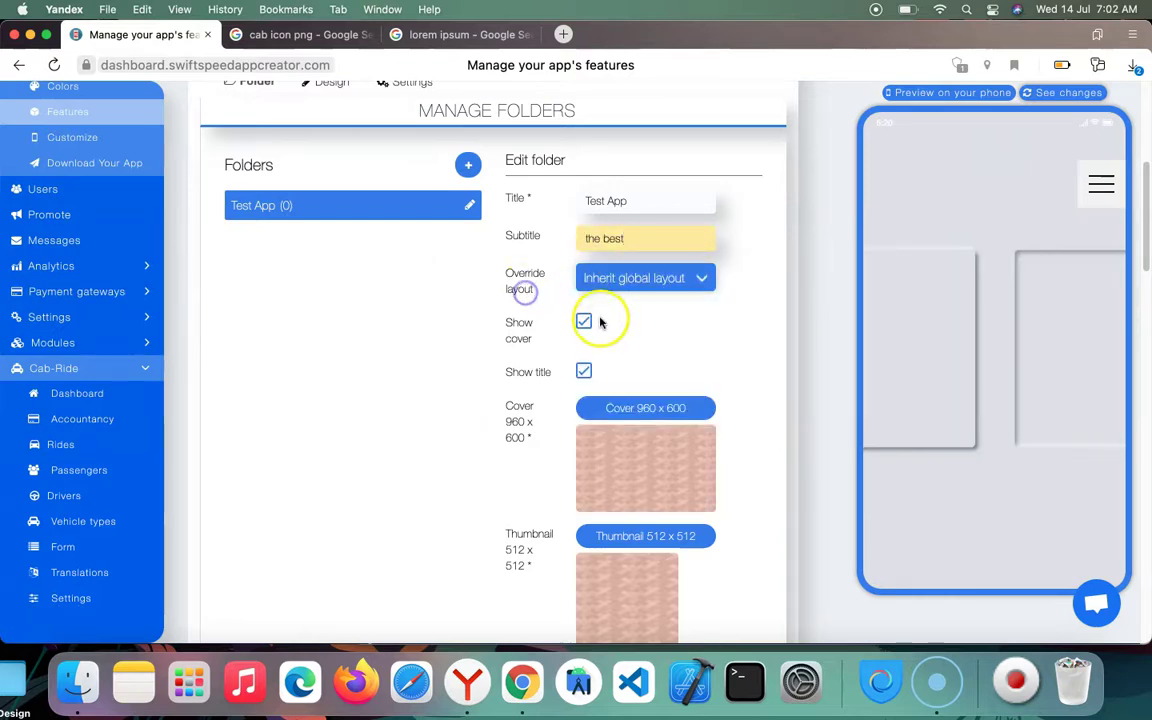
# - Upload the yellow taxi-isometric JPEG from Downloads as the folder's 960 x 600 cover, positioning the crop area over the car
pyautogui.scroll(-3, 581, 338)
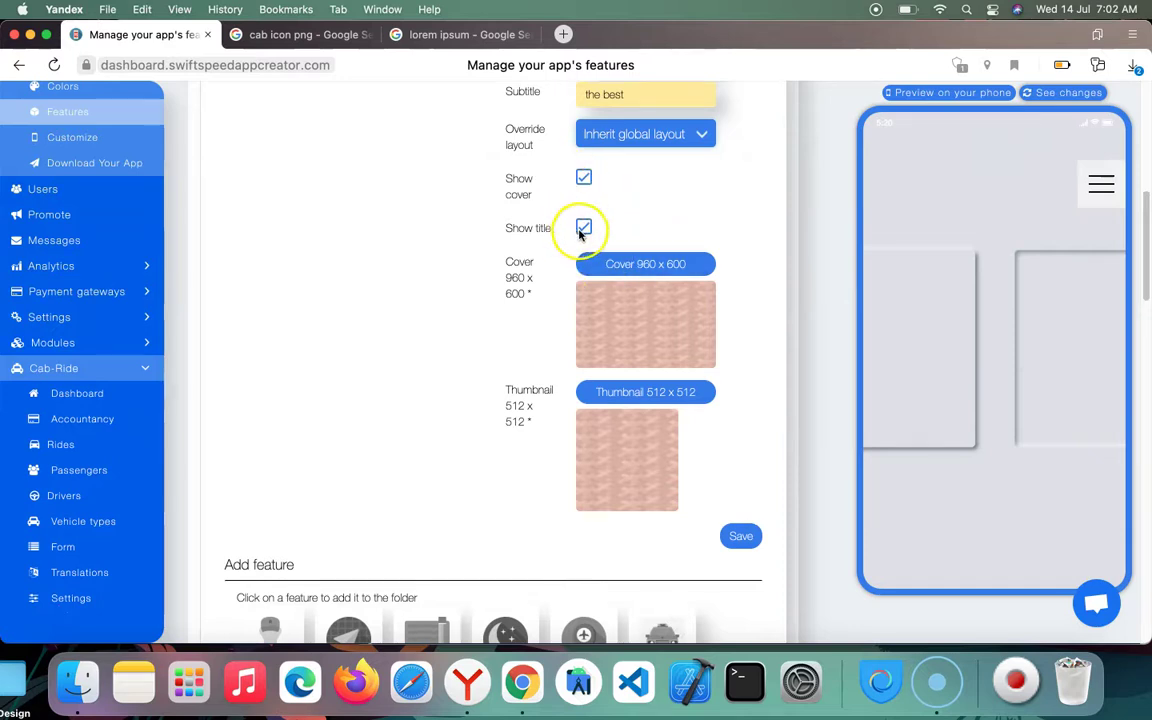
pyautogui.click(640, 262)
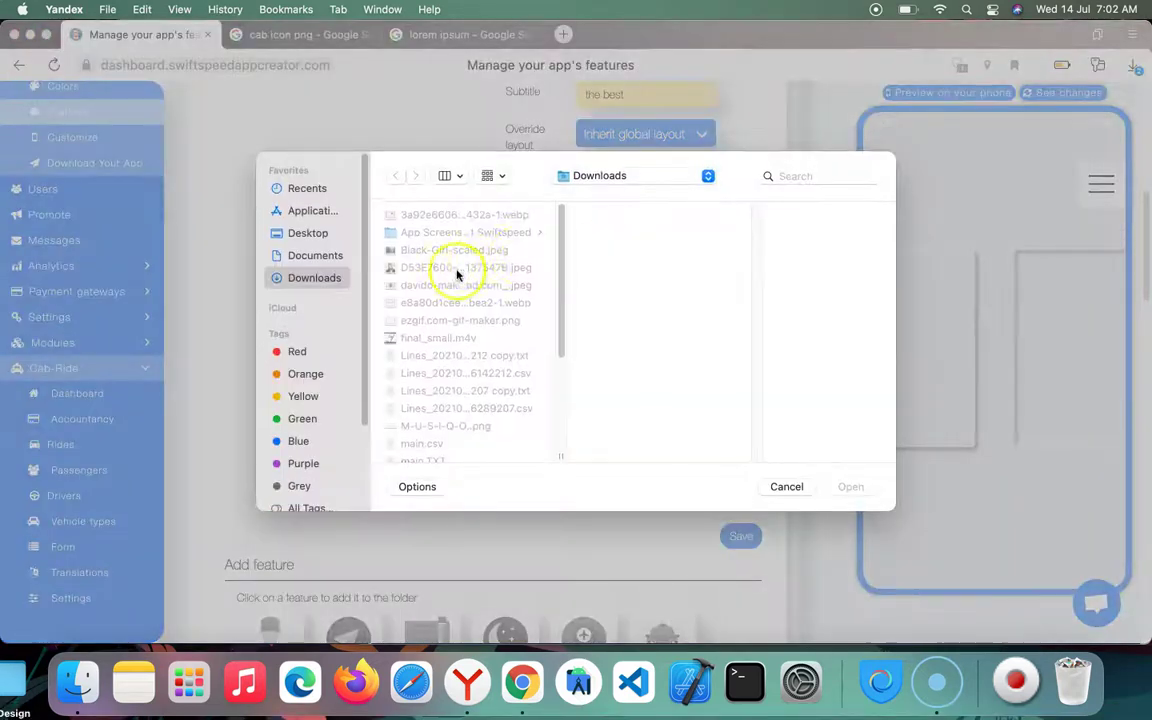
pyautogui.click(520, 318)
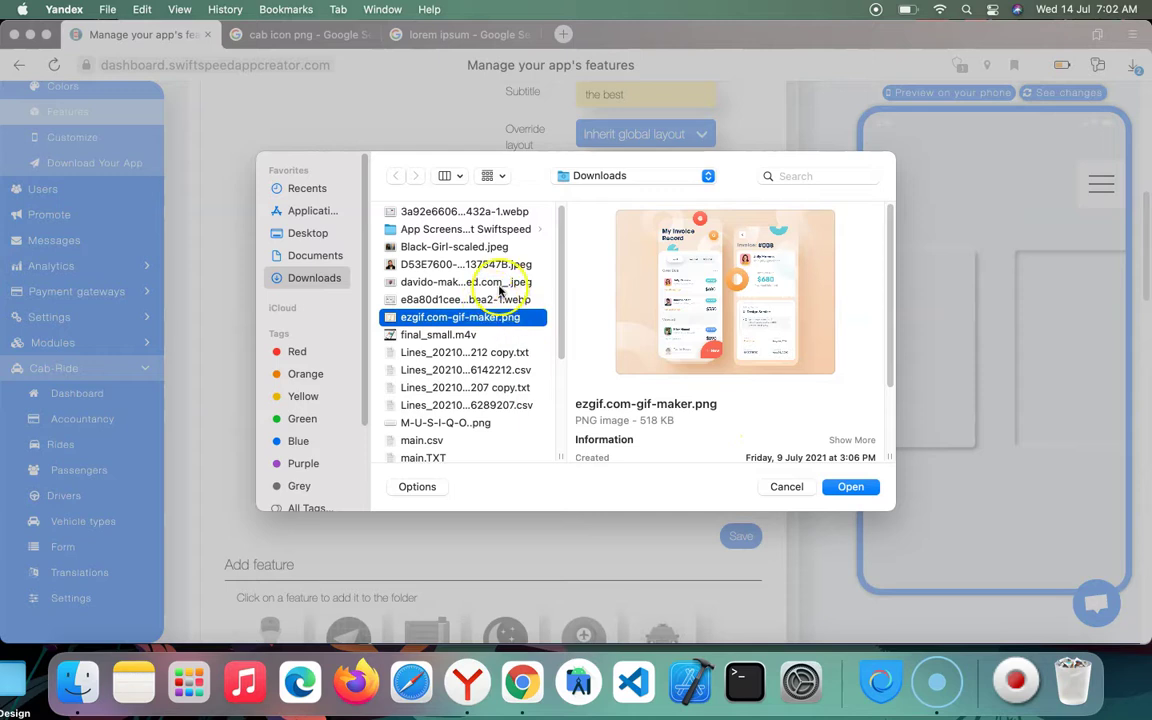
pyautogui.scroll(-5, 500, 312)
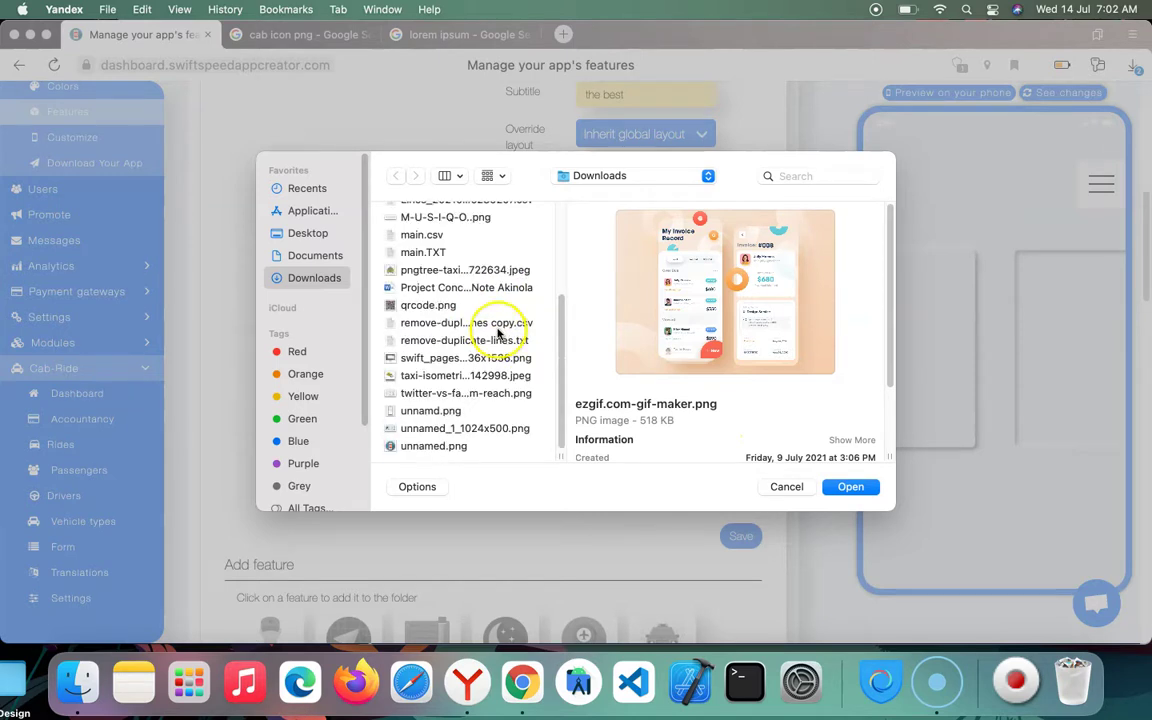
pyautogui.click(450, 306)
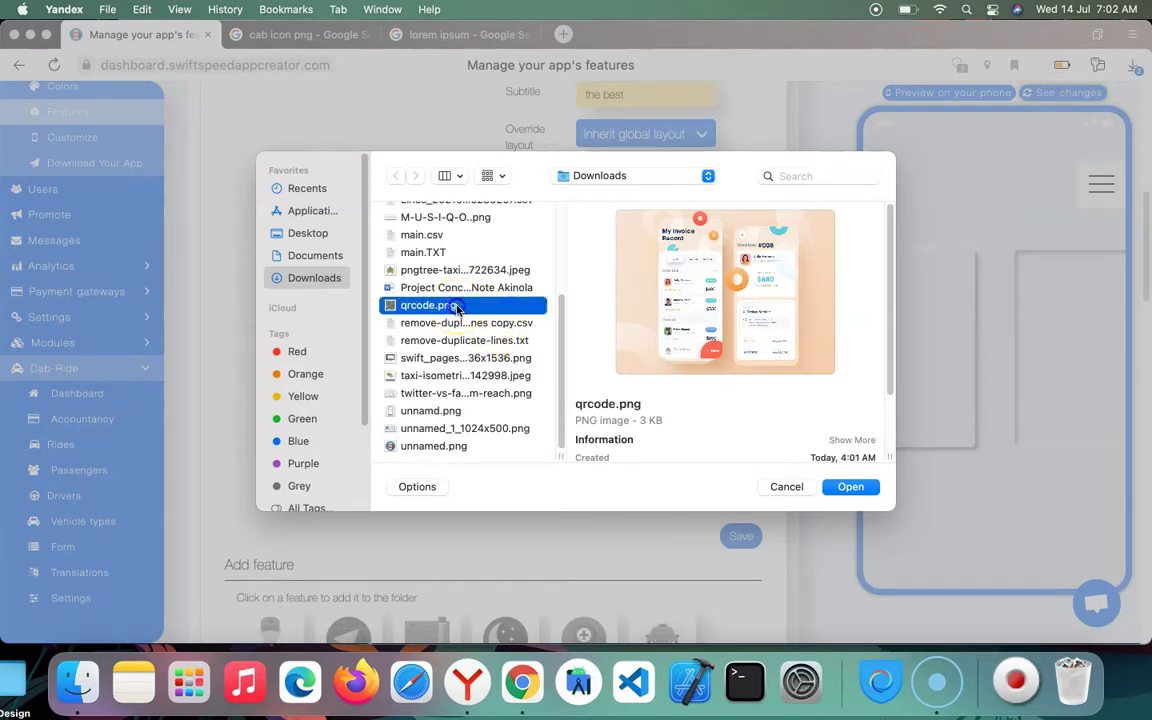
pyautogui.click(441, 271)
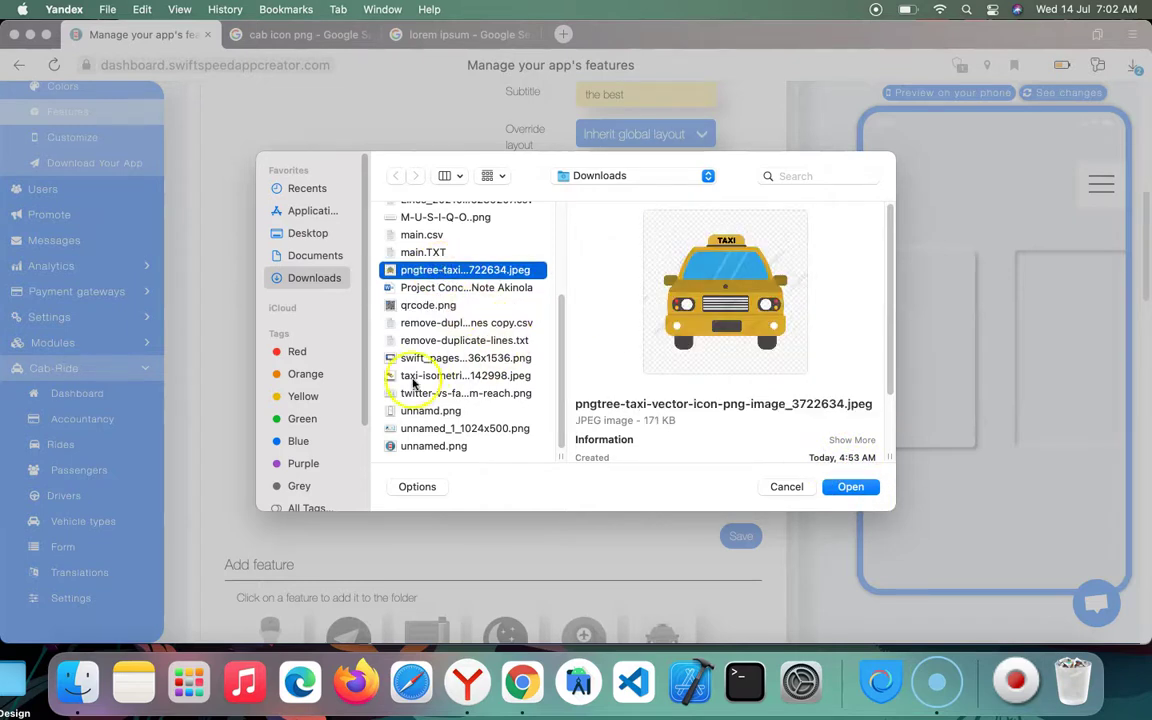
pyautogui.click(428, 376)
pyautogui.click(851, 487)
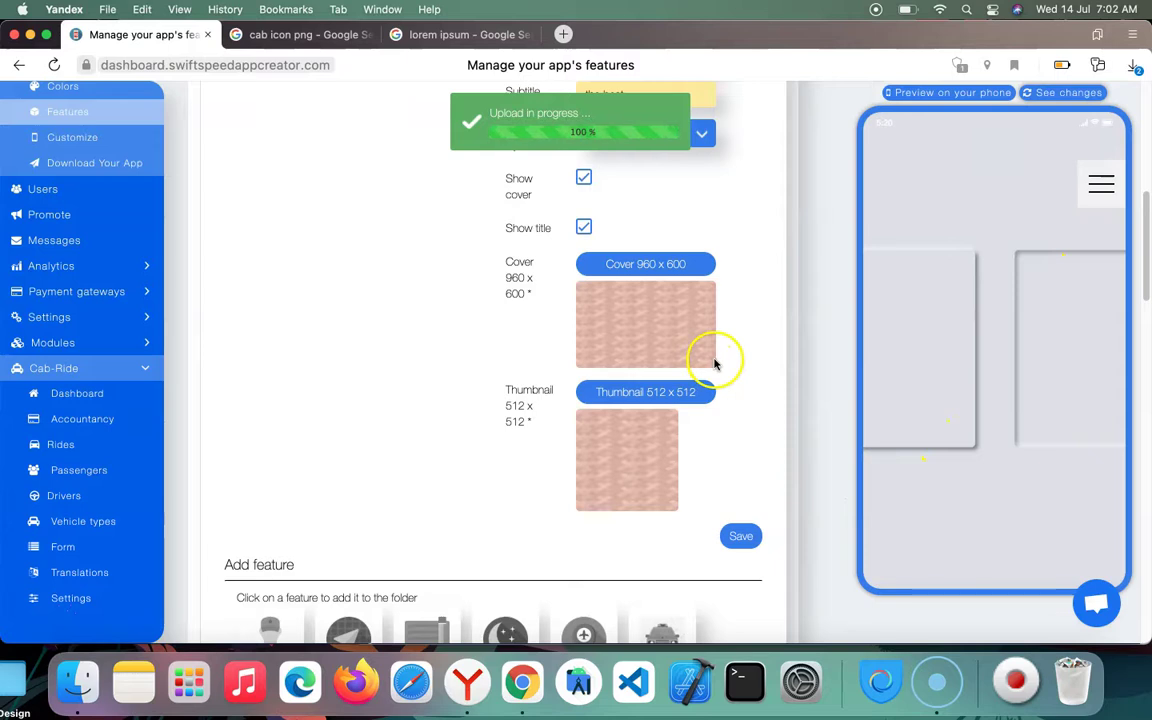
pyautogui.click(706, 393)
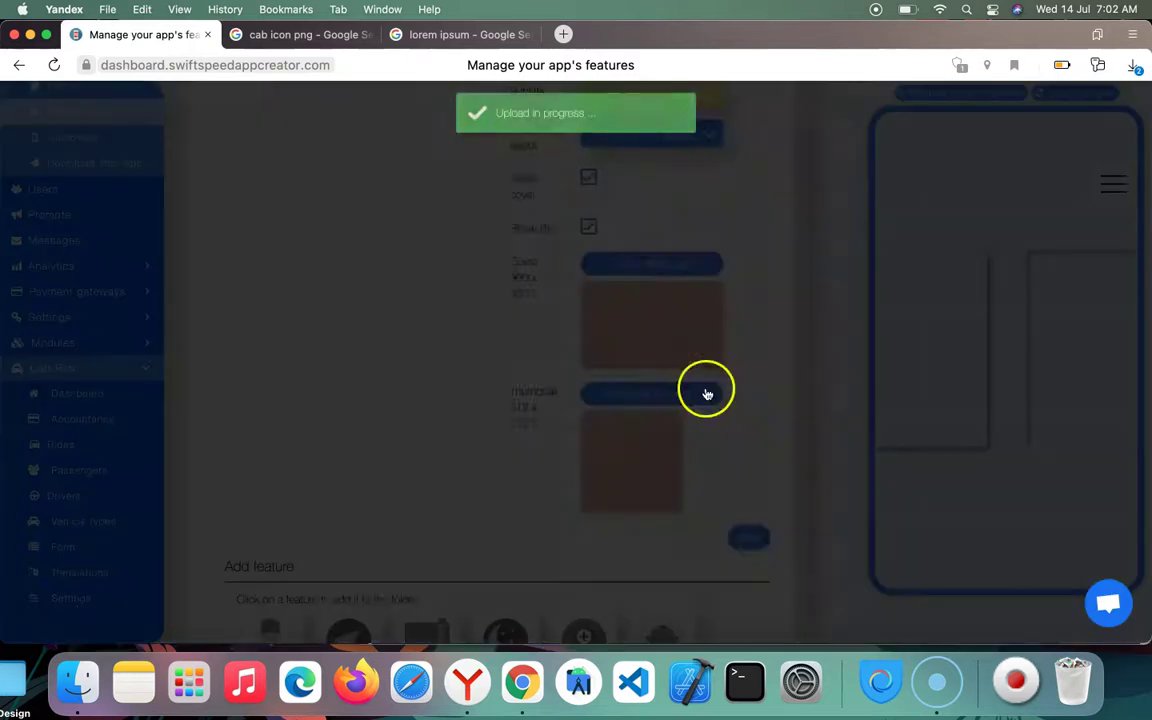
pyautogui.moveTo(519, 315); pyautogui.dragTo(475, 298)
pyautogui.click(796, 179)
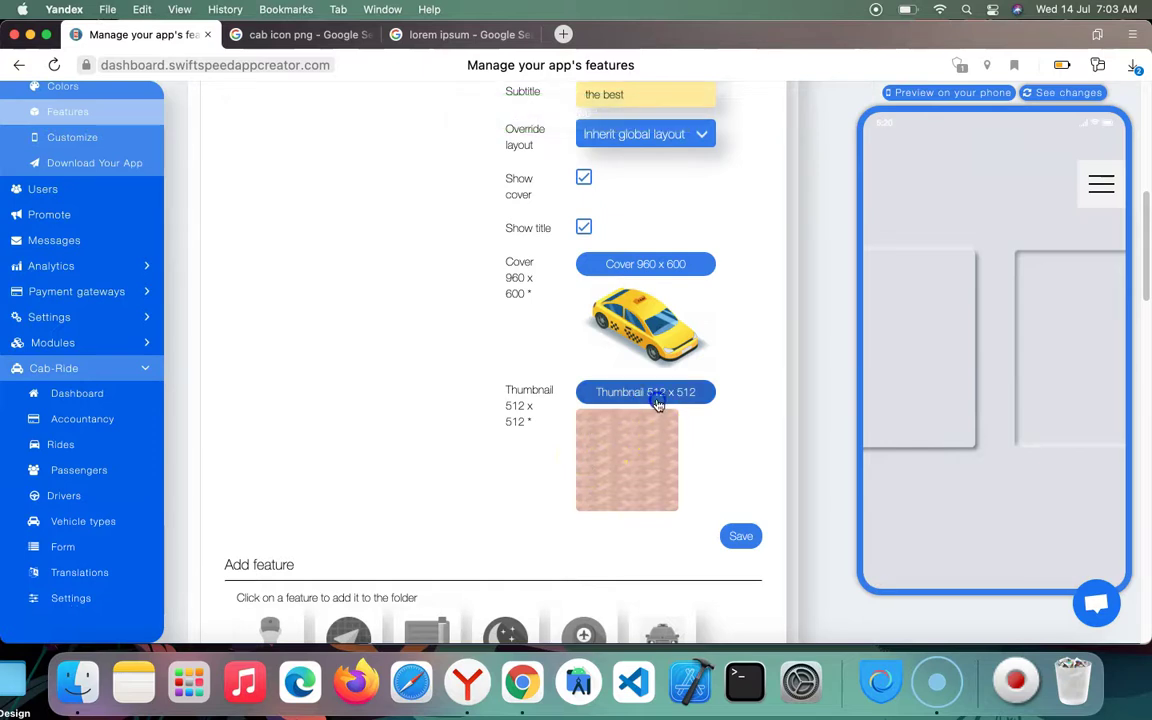
# - Upload the same taxi-isometric JPEG as the folder's 512 x 512 thumbnail and accept the proposed crop
pyautogui.click(620, 394)
pyautogui.scroll(-5, 470, 410)
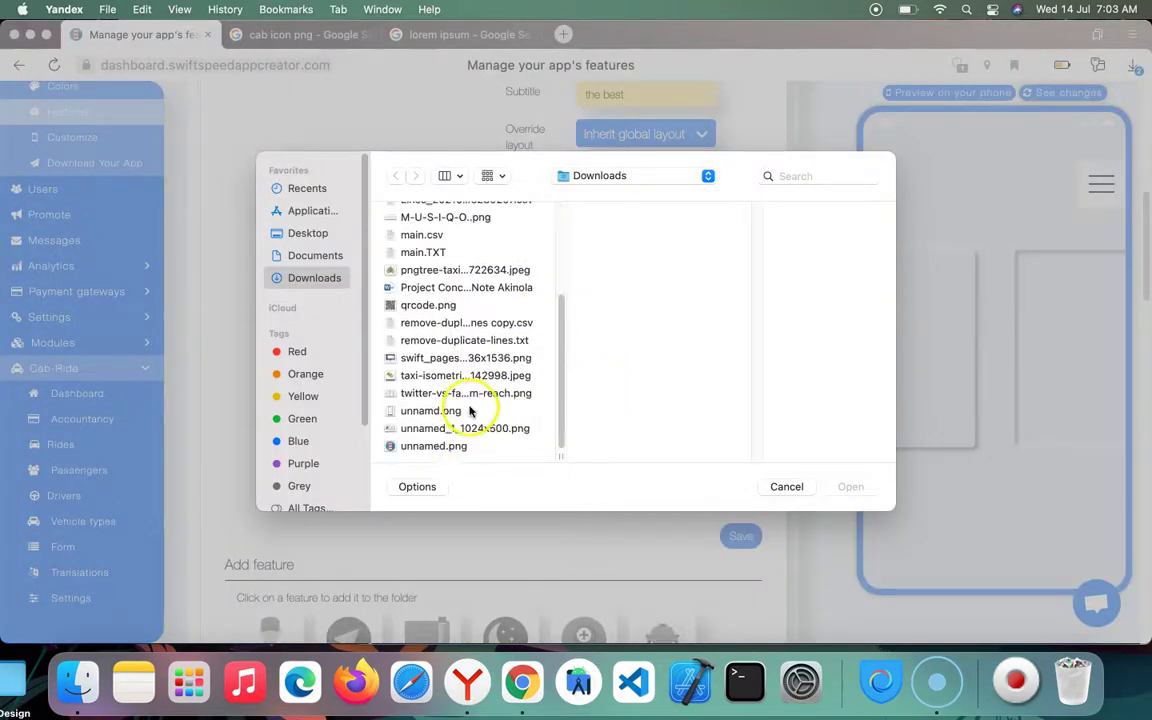
pyautogui.click(450, 375)
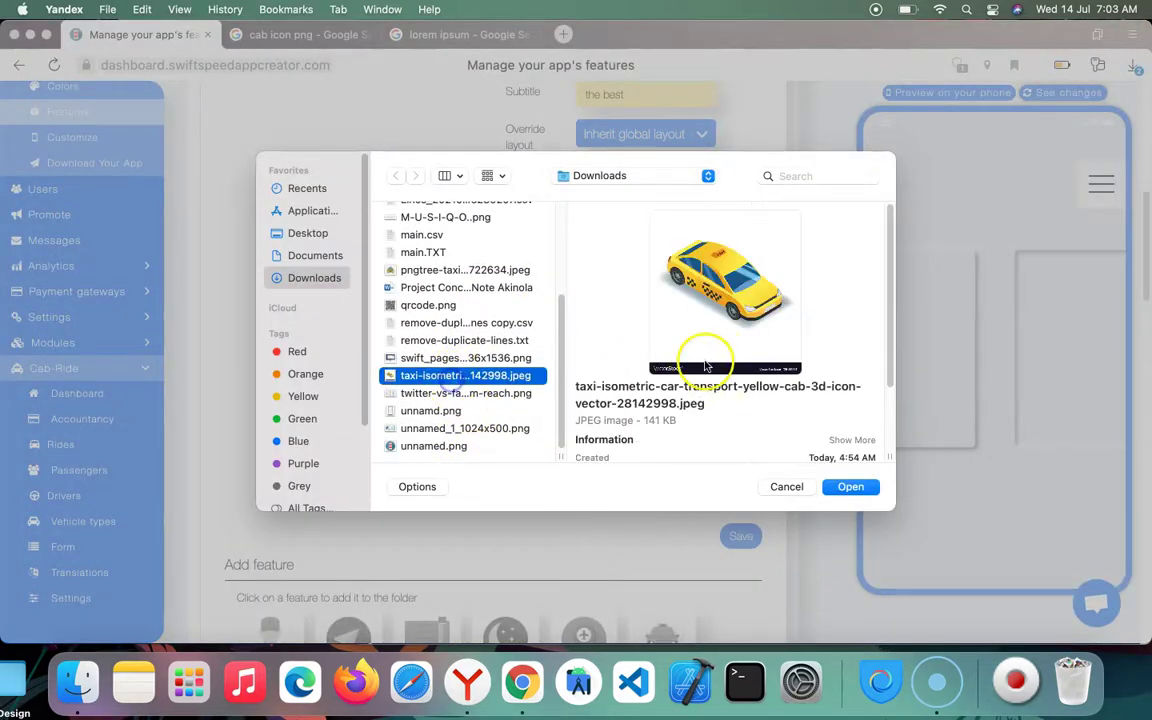
pyautogui.click(857, 487)
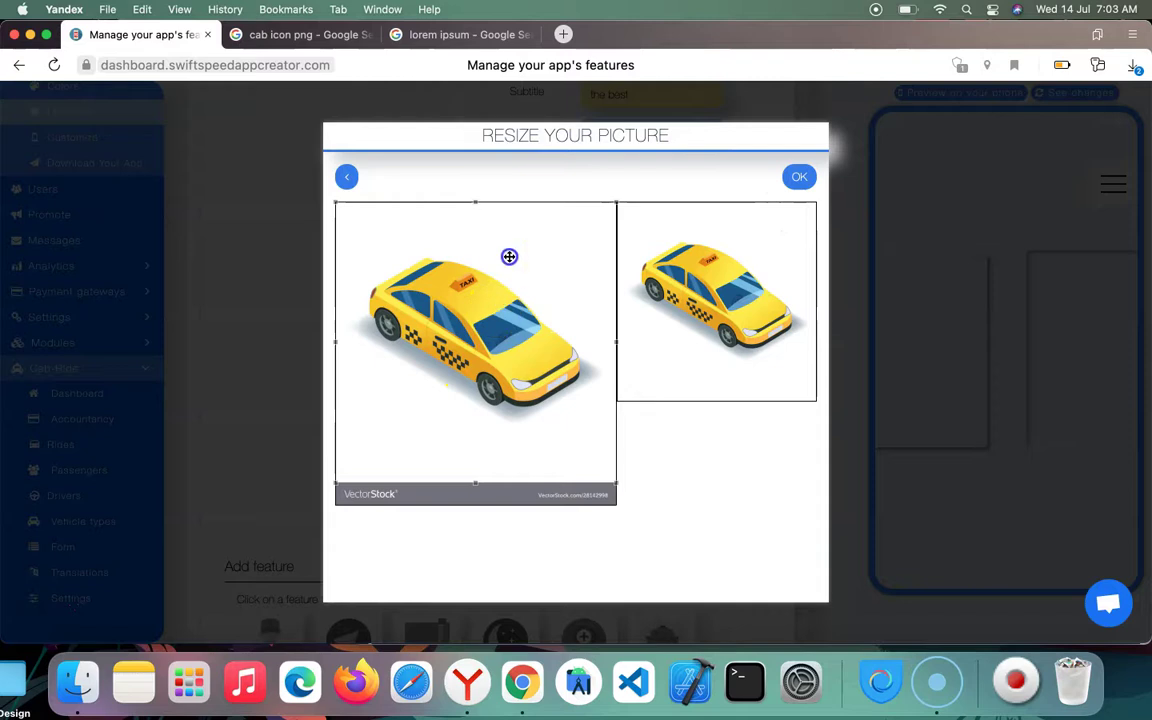
pyautogui.click(797, 179)
# - Add the My Account, Realtime Chat and My Car Store features to the Test App folder
pyautogui.scroll(-5, 560, 373)
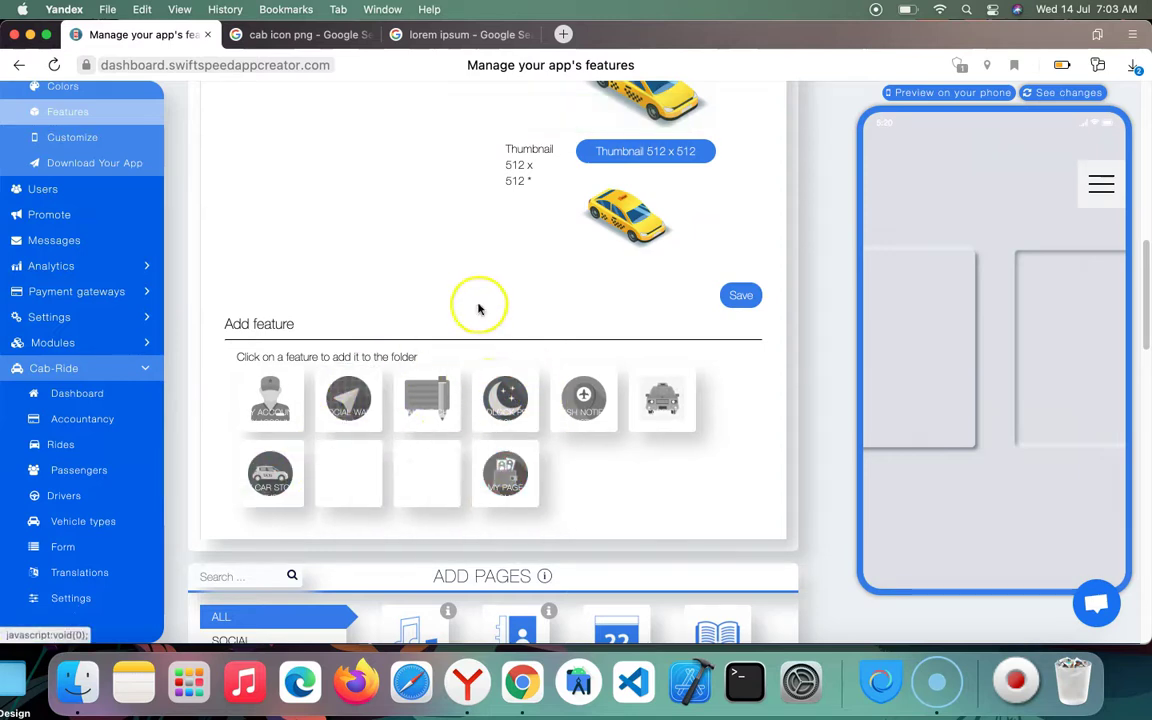
pyautogui.scroll(10, 480, 320)
pyautogui.scroll(-6, 447, 406)
pyautogui.scroll(-5, 422, 420)
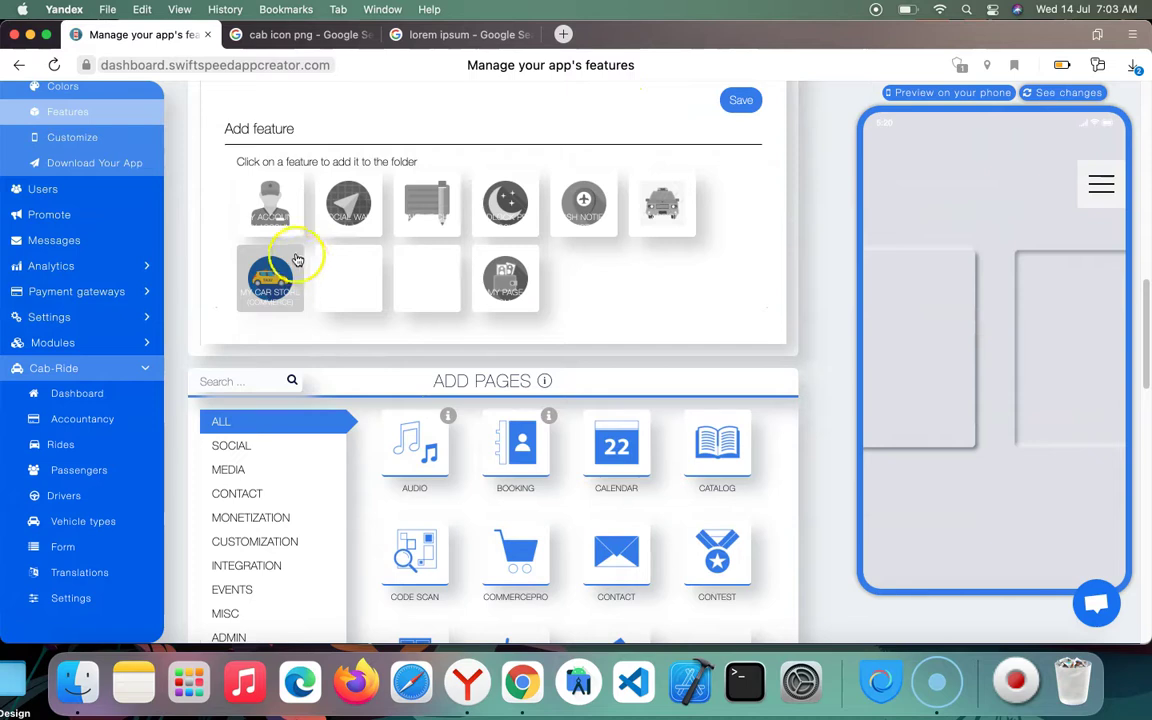
pyautogui.click(287, 204)
pyautogui.click(372, 224)
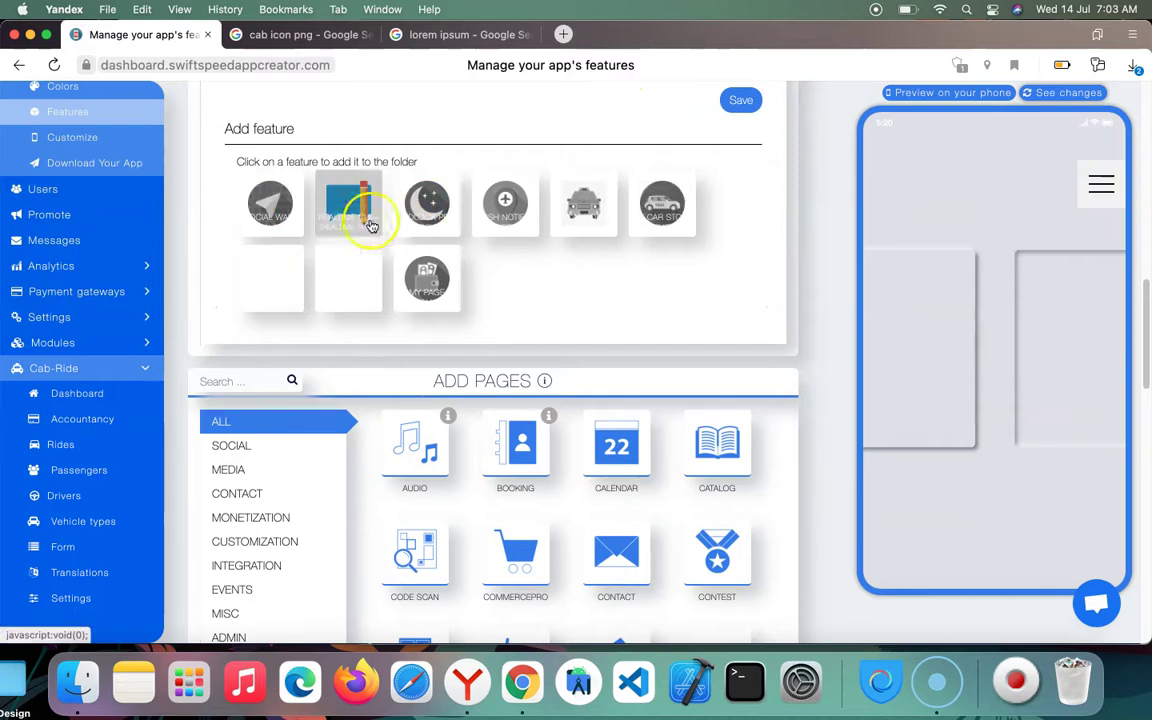
pyautogui.click(578, 236)
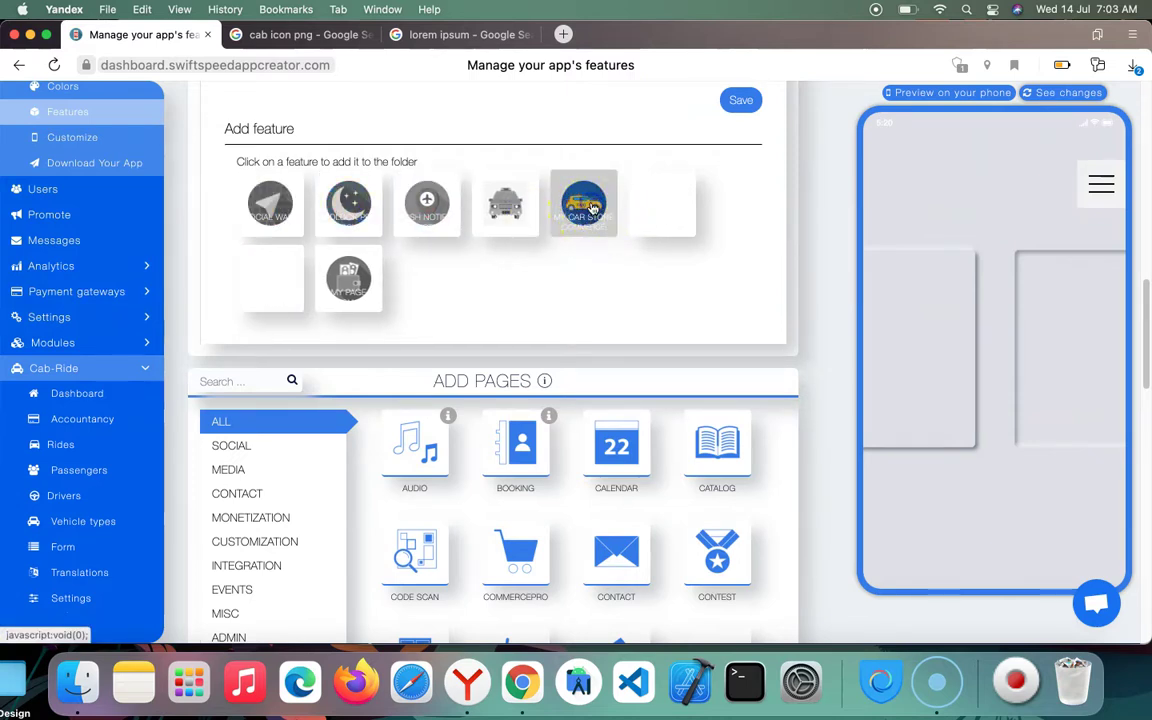
pyautogui.click(593, 207)
pyautogui.moveTo(580, 218)
pyautogui.mouseDown()
pyautogui.moveTo(476, 226)
pyautogui.moveTo(637, 228)
pyautogui.moveTo(566, 224)
pyautogui.mouseUp()
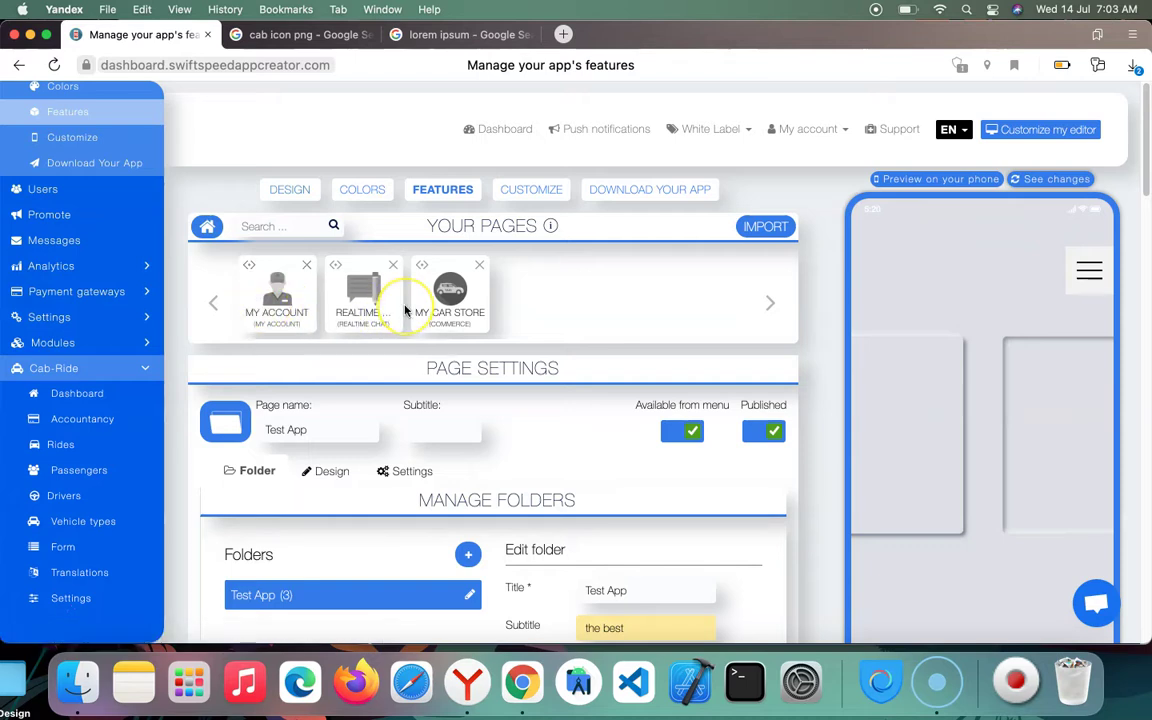
# - Change the Test App page's icon to the white flower on an orange circle from the icon library
pyautogui.click(228, 410)
pyautogui.scroll(-10, 430, 433)
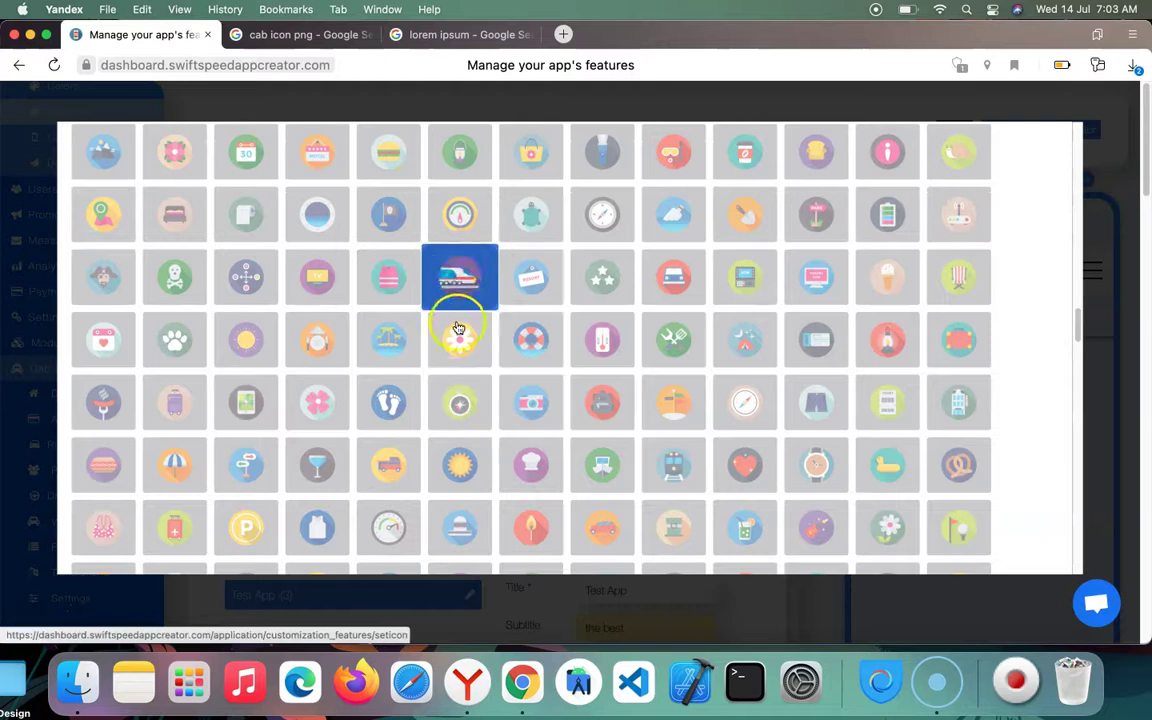
pyautogui.click(458, 332)
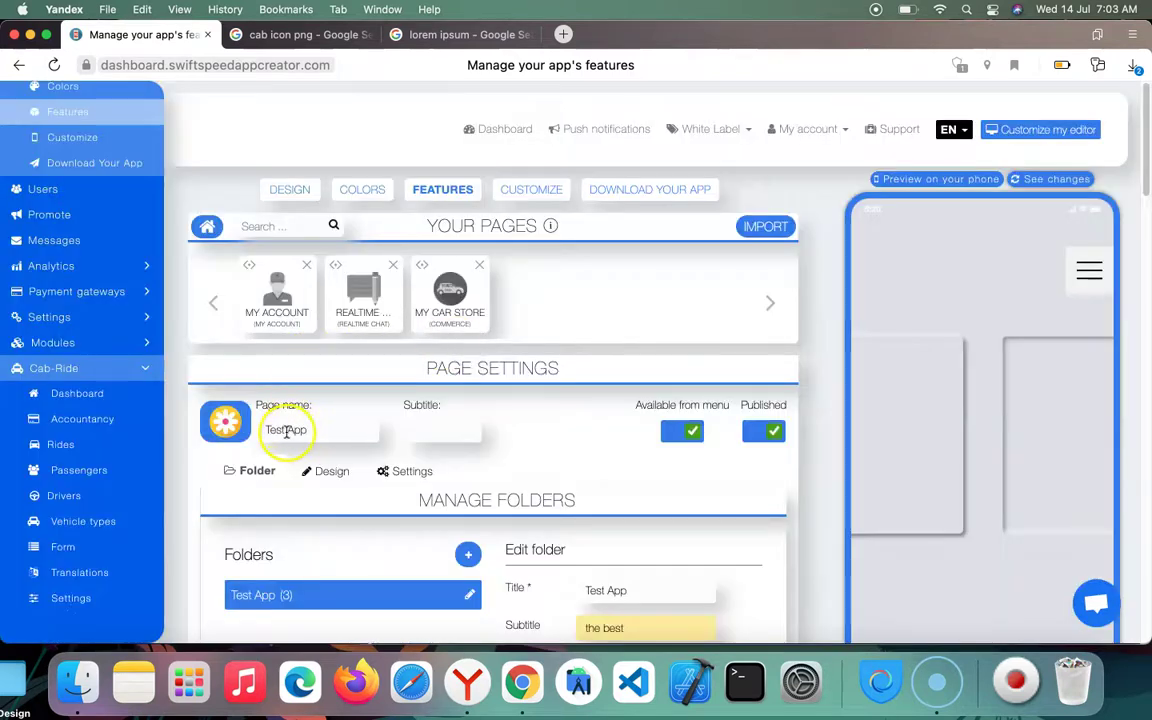
pyautogui.moveTo(250, 431); pyautogui.dragTo(382, 432)
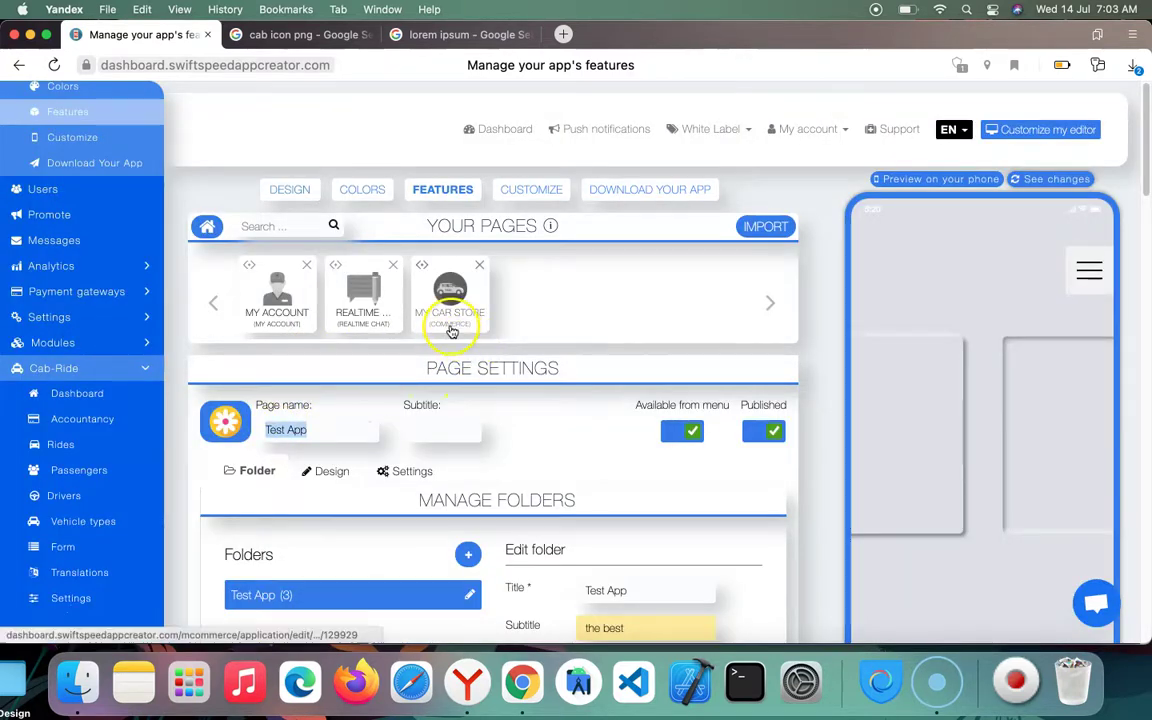
# - Add the Push Notifications feature to the Test App folder
pyautogui.scroll(-3, 450, 330)
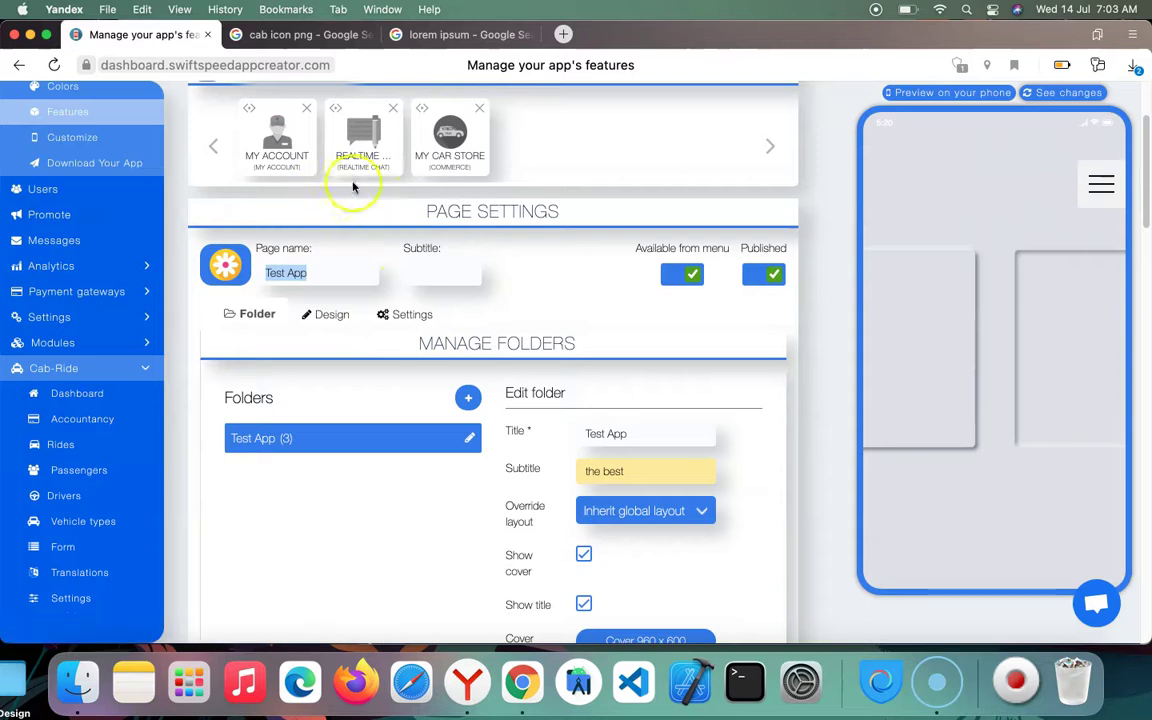
pyautogui.scroll(-10, 430, 260)
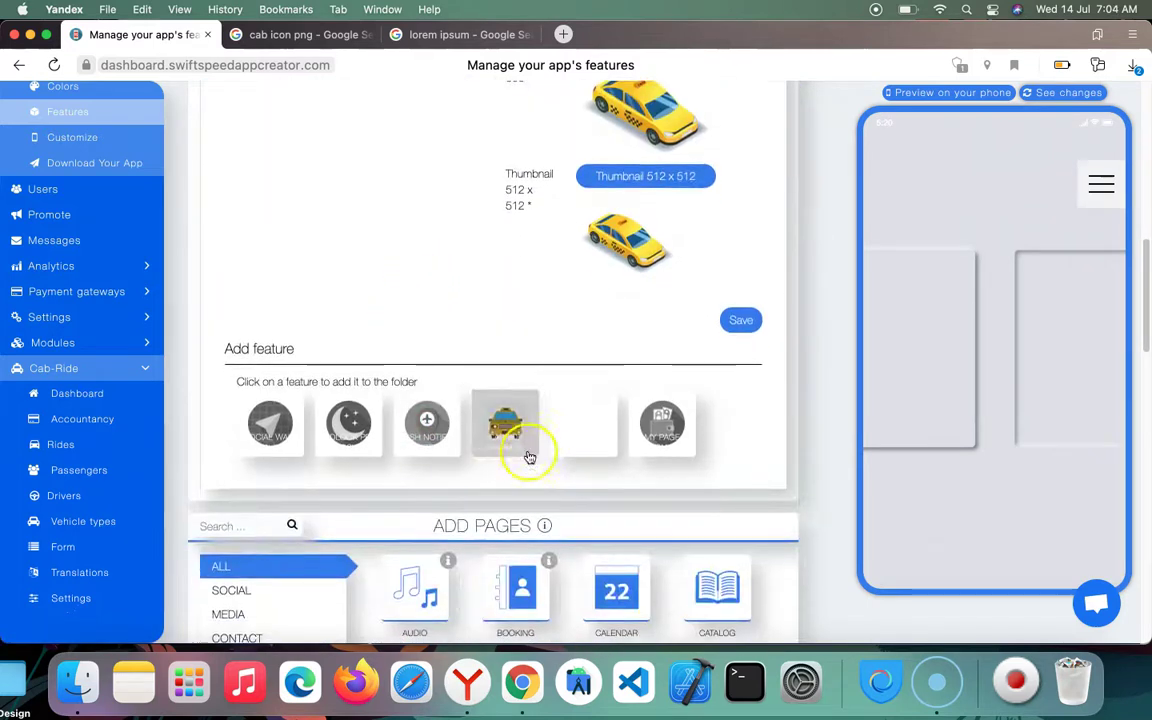
pyautogui.click(434, 428)
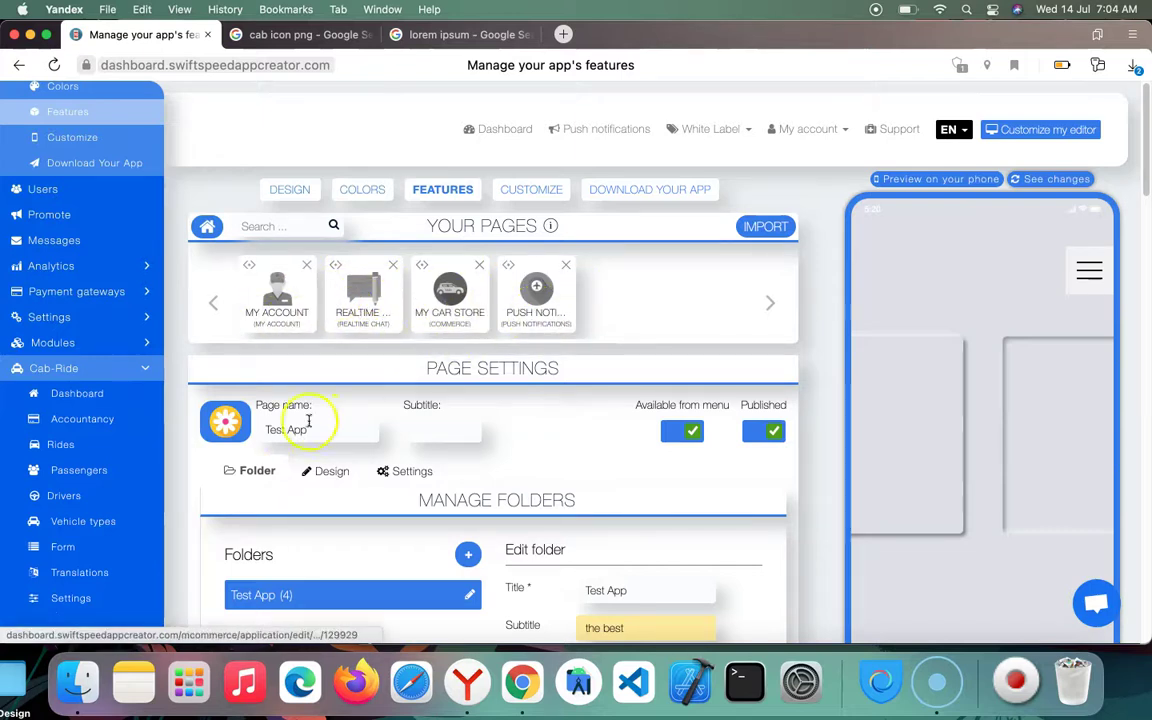
# - Review the Test App folder's settings and save the folder
pyautogui.scroll(-3, 579, 413)
pyautogui.scroll(-3, 450, 321)
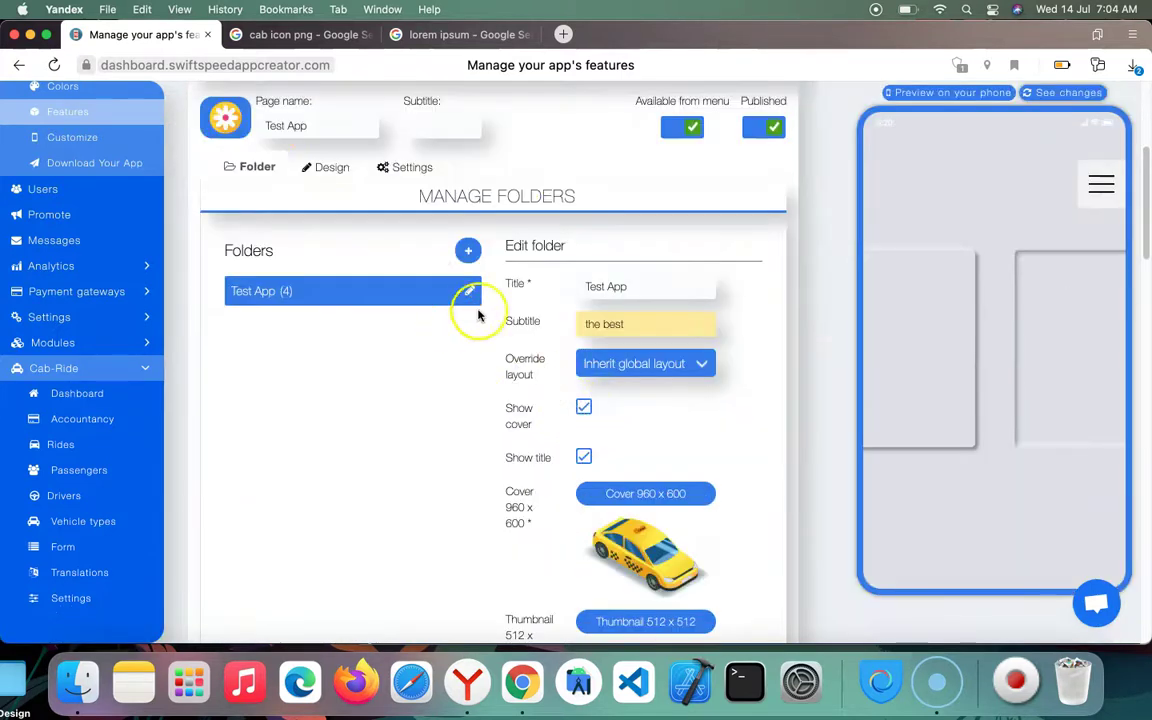
pyautogui.scroll(-10, 630, 334)
pyautogui.scroll(10, 580, 364)
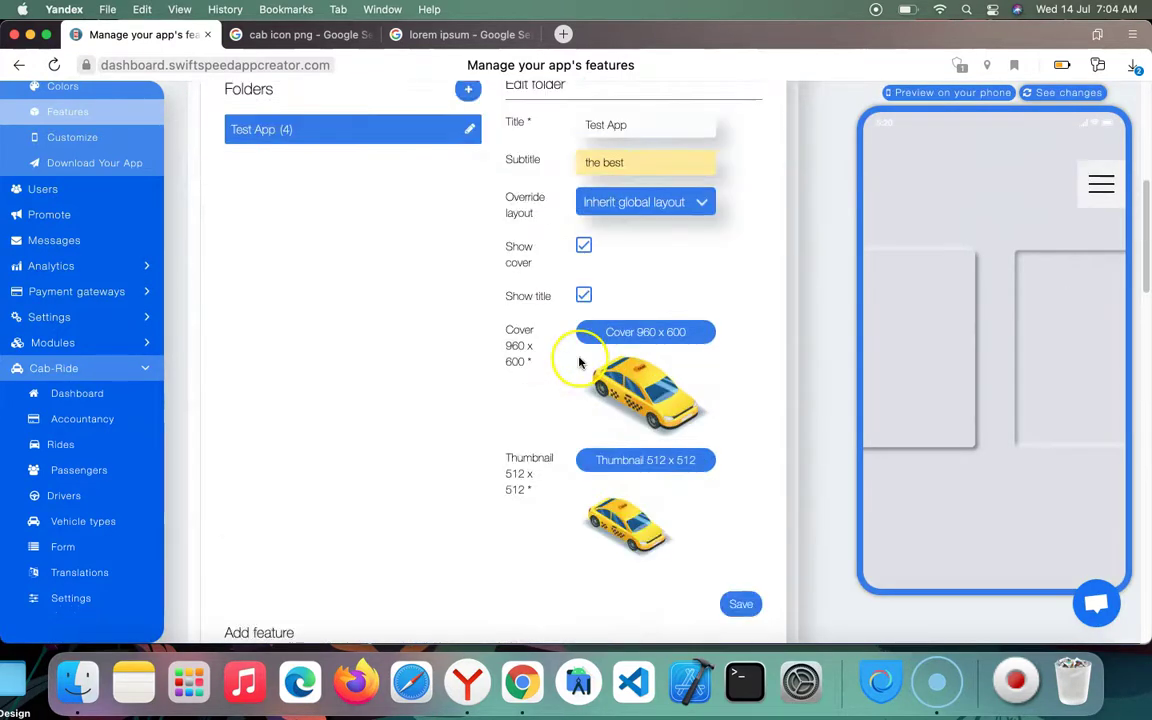
pyautogui.scroll(-1, 590, 365)
pyautogui.click(741, 575)
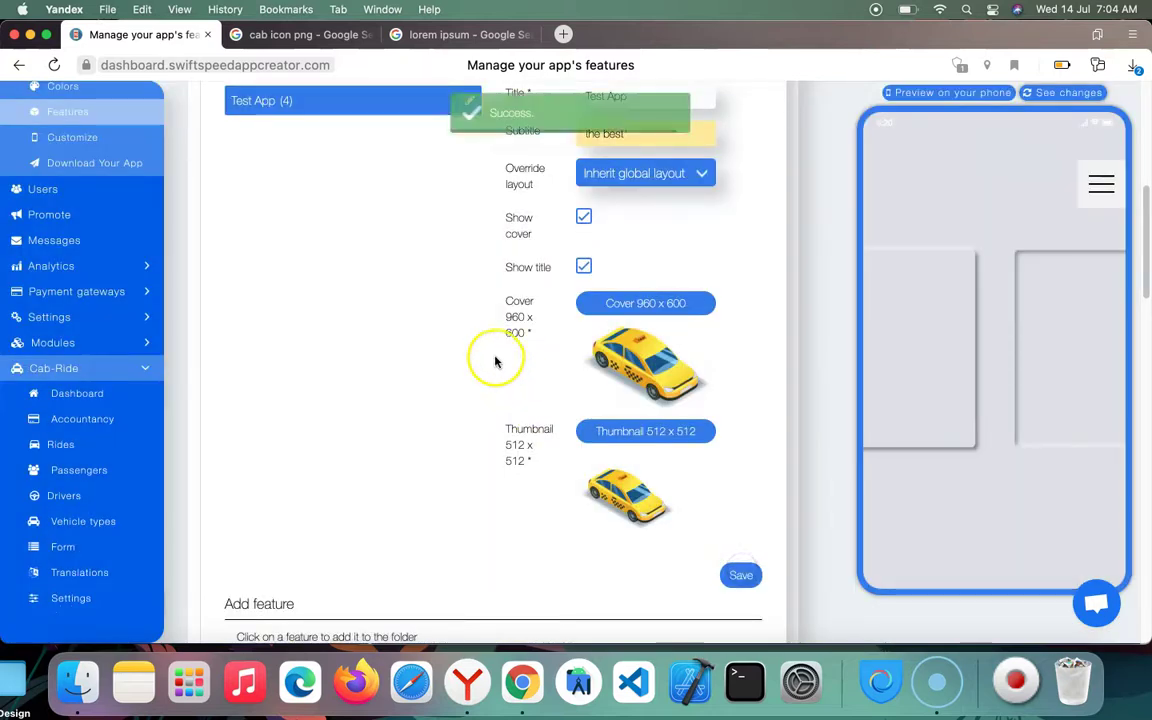
# - Apply Layout 2 to the Test App page's design
pyautogui.scroll(7, 495, 365)
pyautogui.click(343, 350)
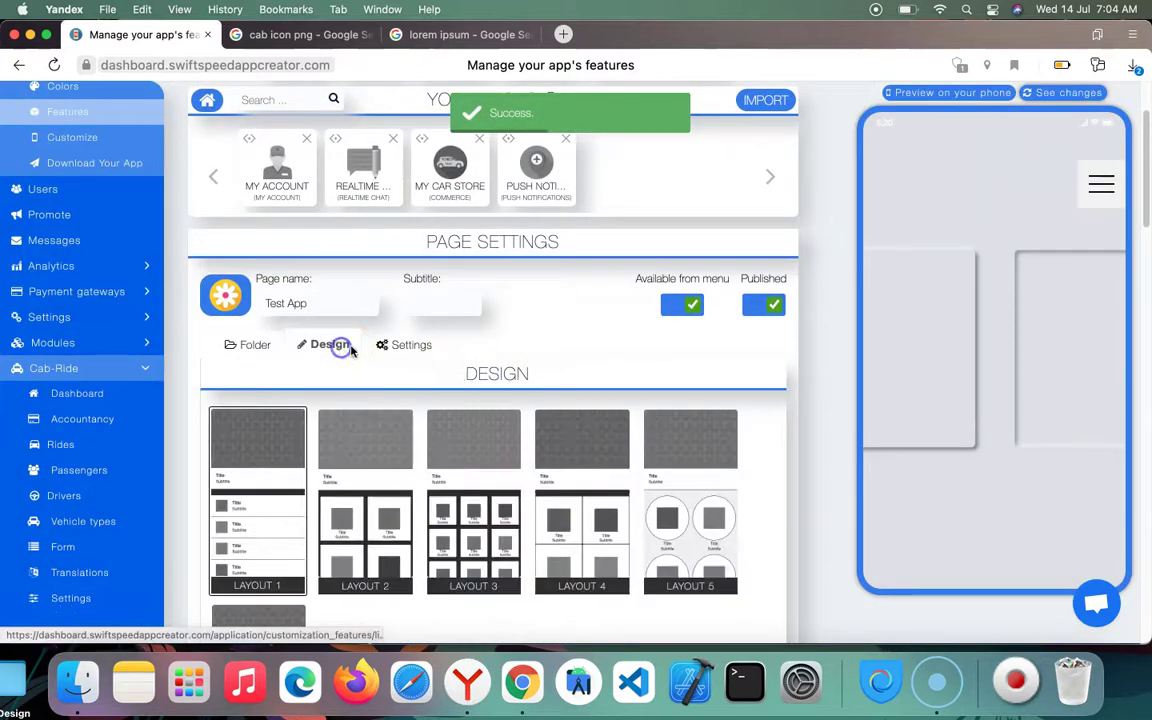
pyautogui.scroll(-5, 370, 410)
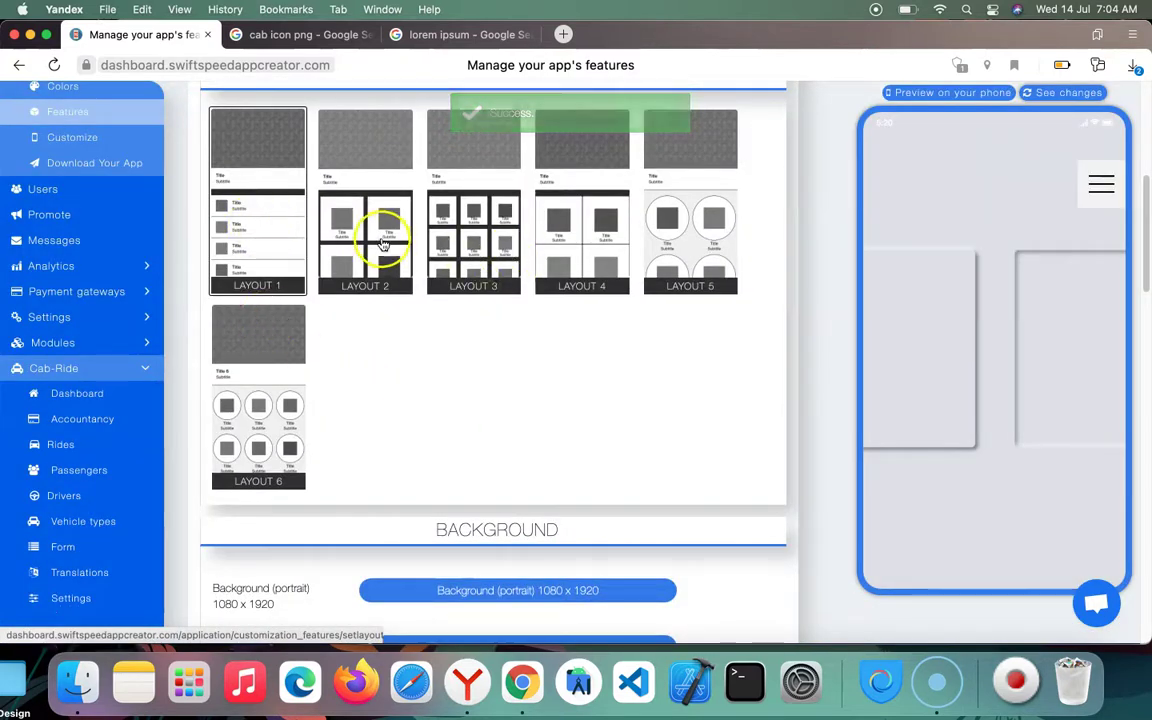
pyautogui.click(388, 241)
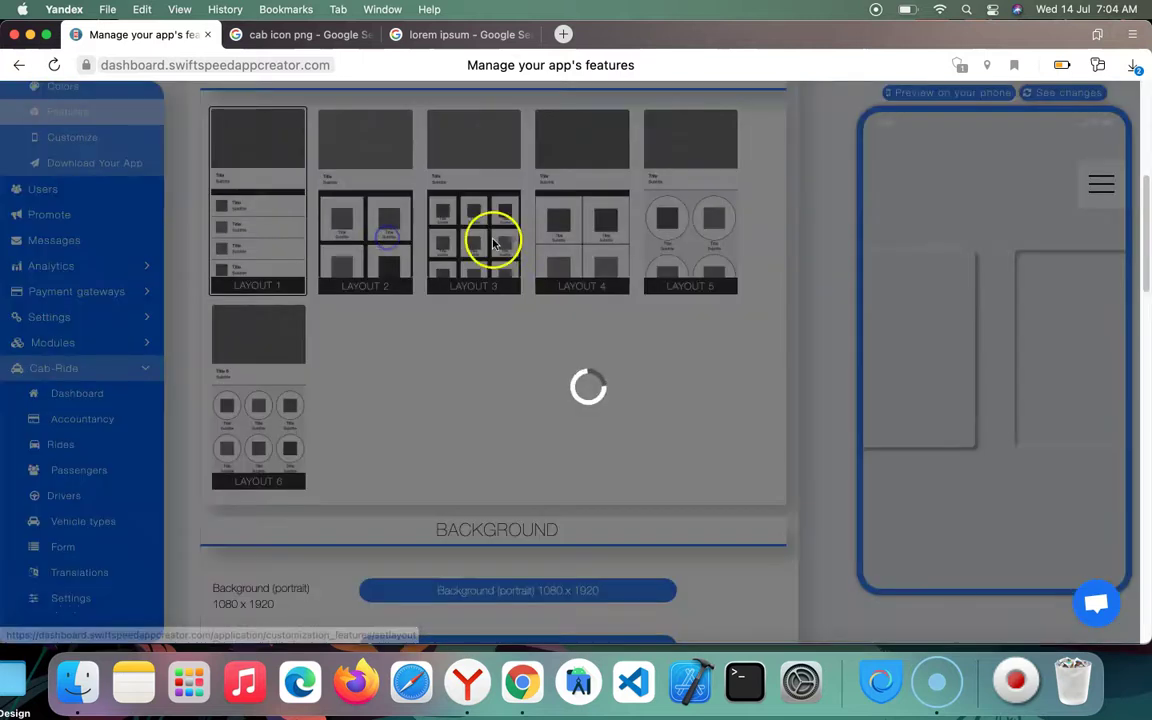
pyautogui.scroll(-5, 465, 300)
pyautogui.scroll(1, 450, 300)
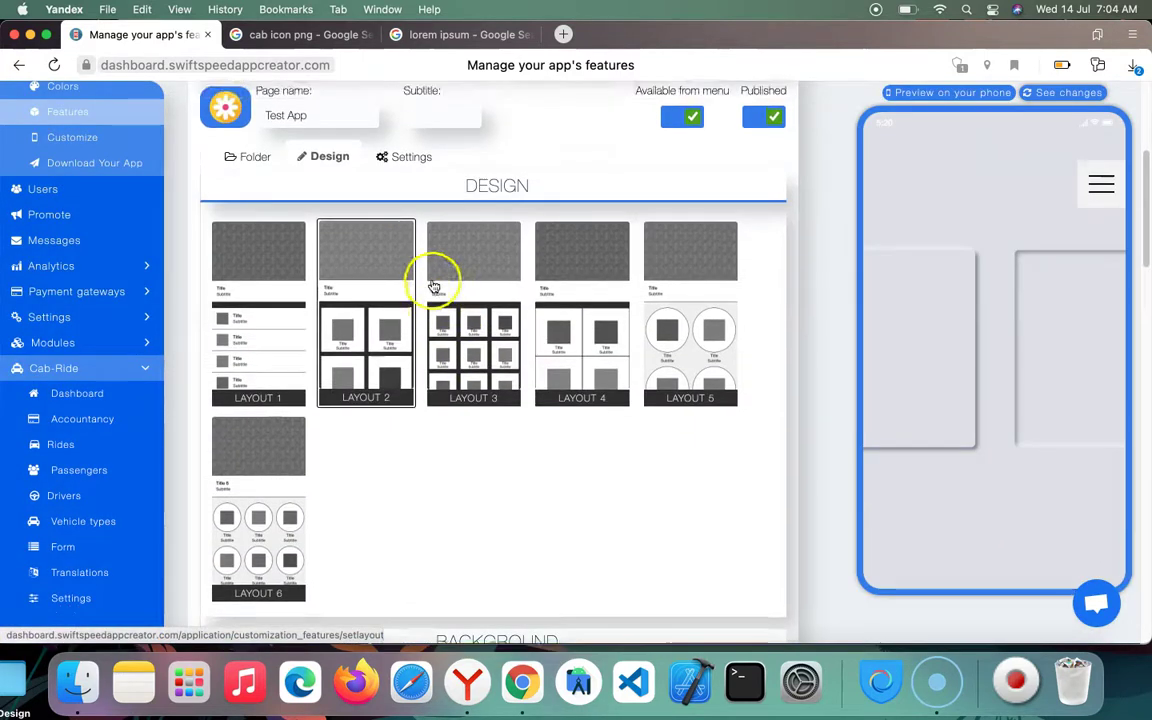
# - Open the Test App page's settings, refresh the app preview and examine the folder's cover and feature tiles in it
pyautogui.click(398, 163)
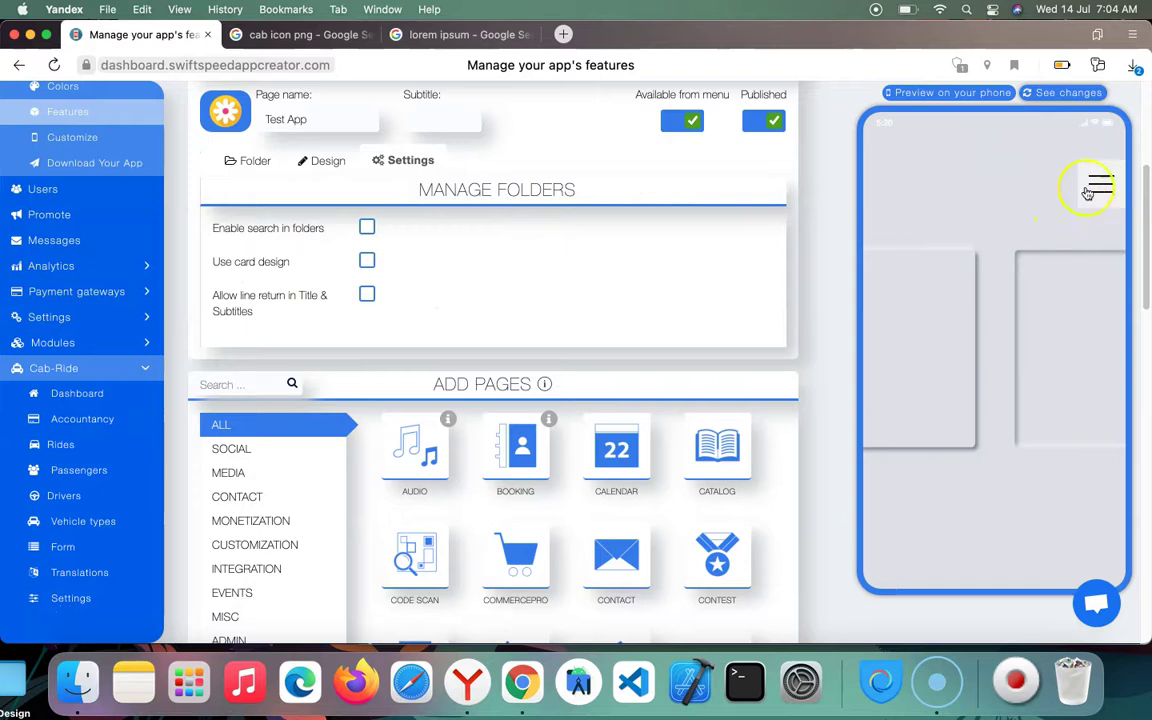
pyautogui.click(1066, 93)
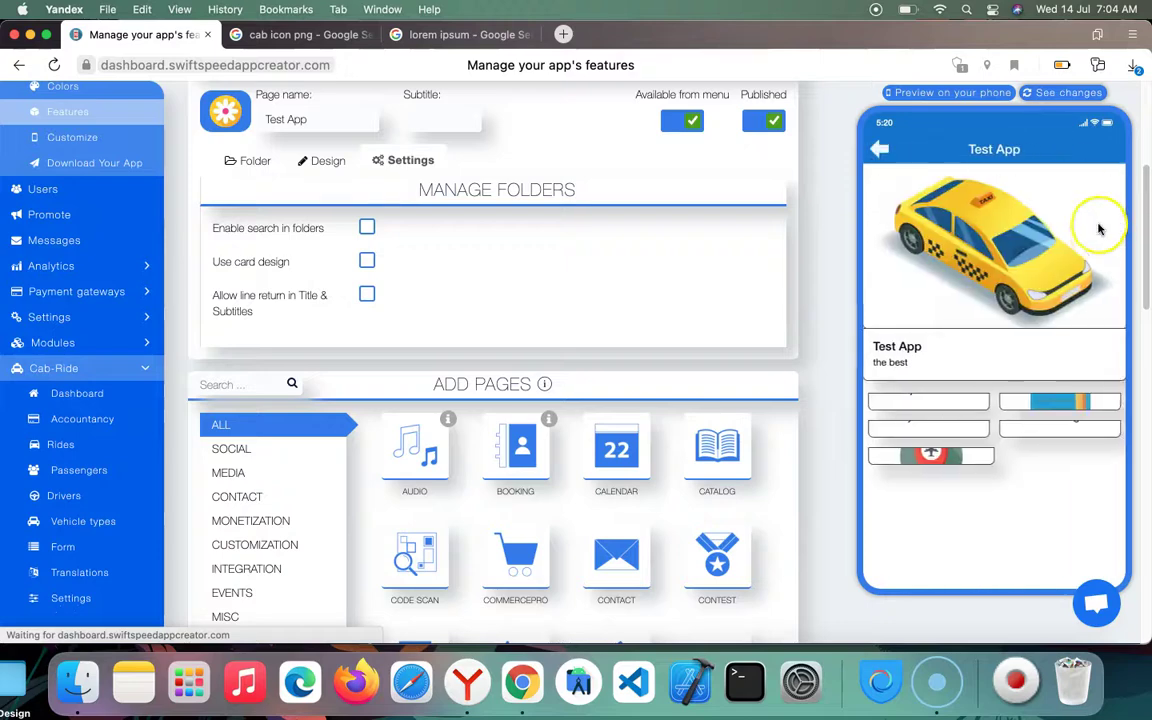
pyautogui.scroll(-3, 1008, 345)
pyautogui.scroll(-5, 1000, 355)
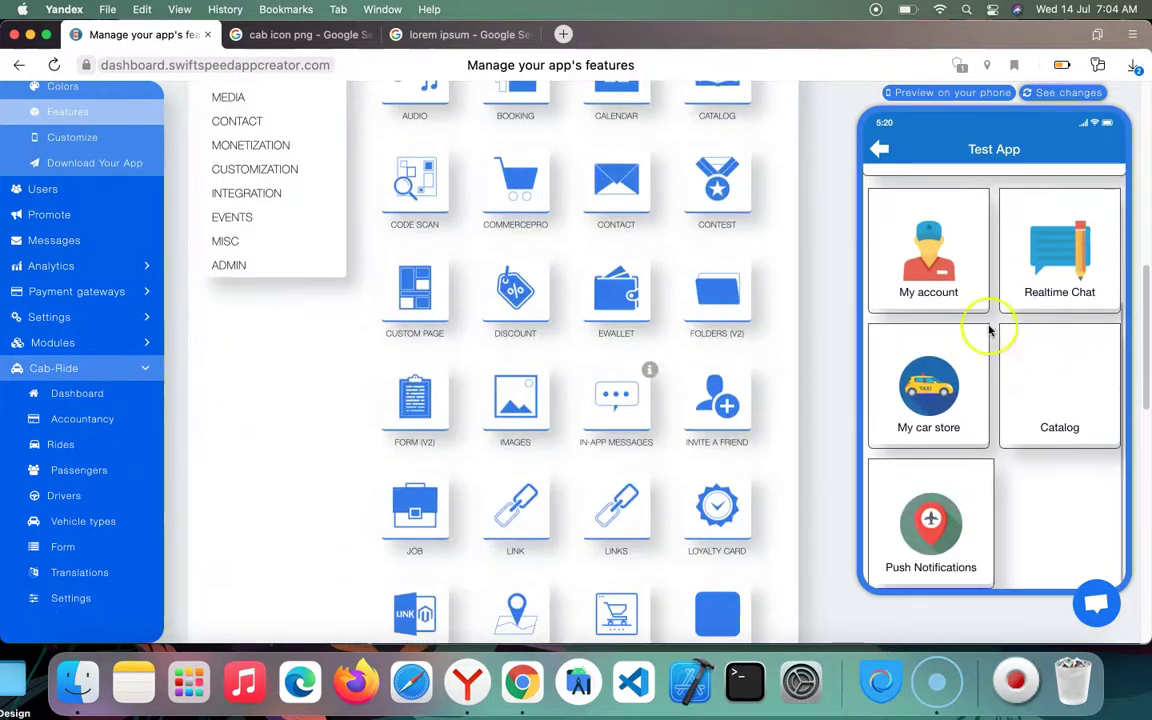
pyautogui.scroll(8, 1025, 270)
pyautogui.scroll(-8, 998, 334)
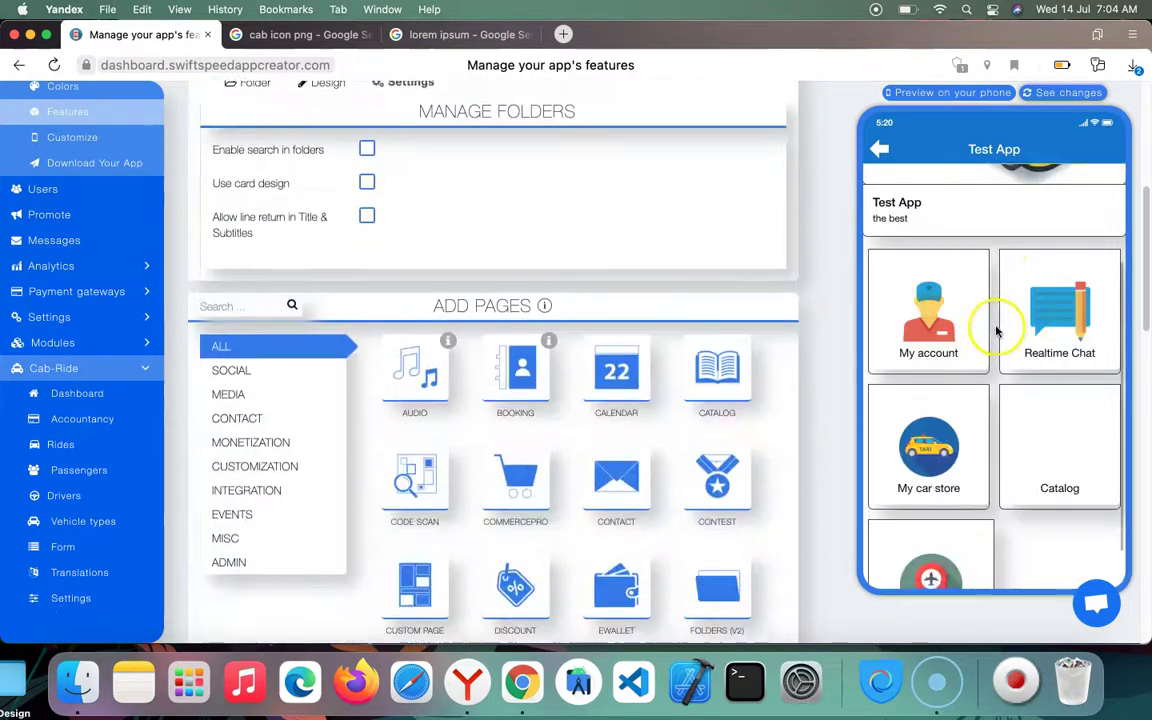
pyautogui.scroll(10, 965, 320)
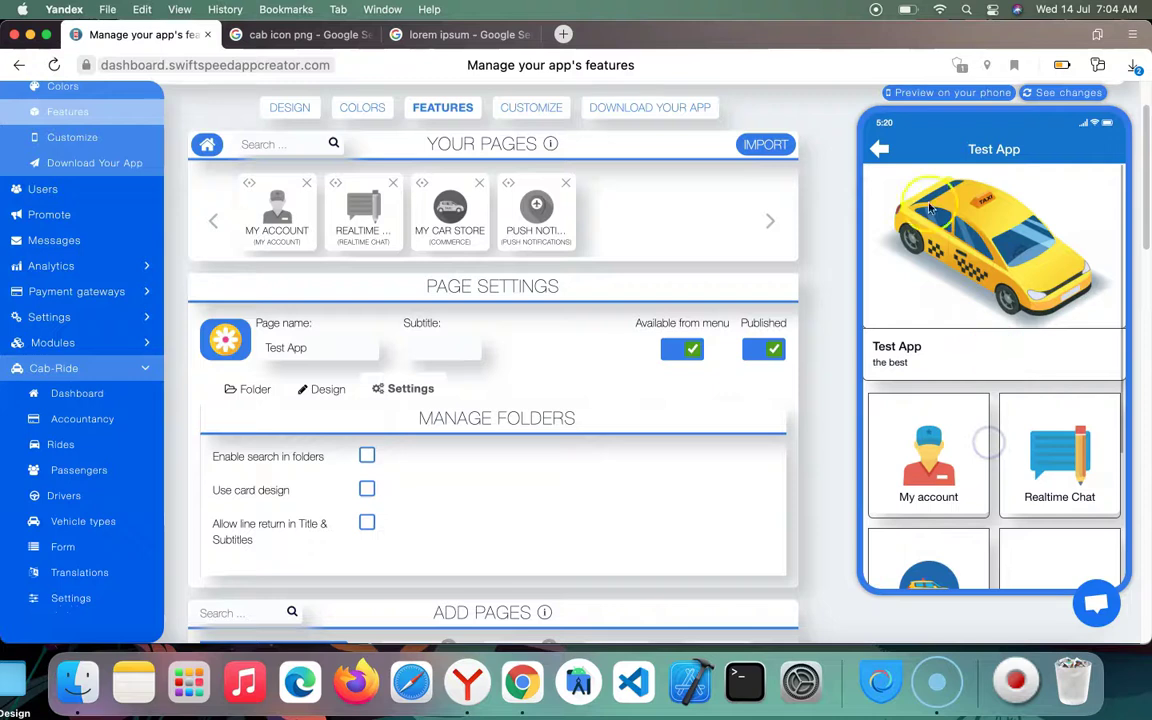
# - Return to the preview's home screen and reopen the Test App folder from the app menu
pyautogui.click(878, 145)
pyautogui.click(1092, 189)
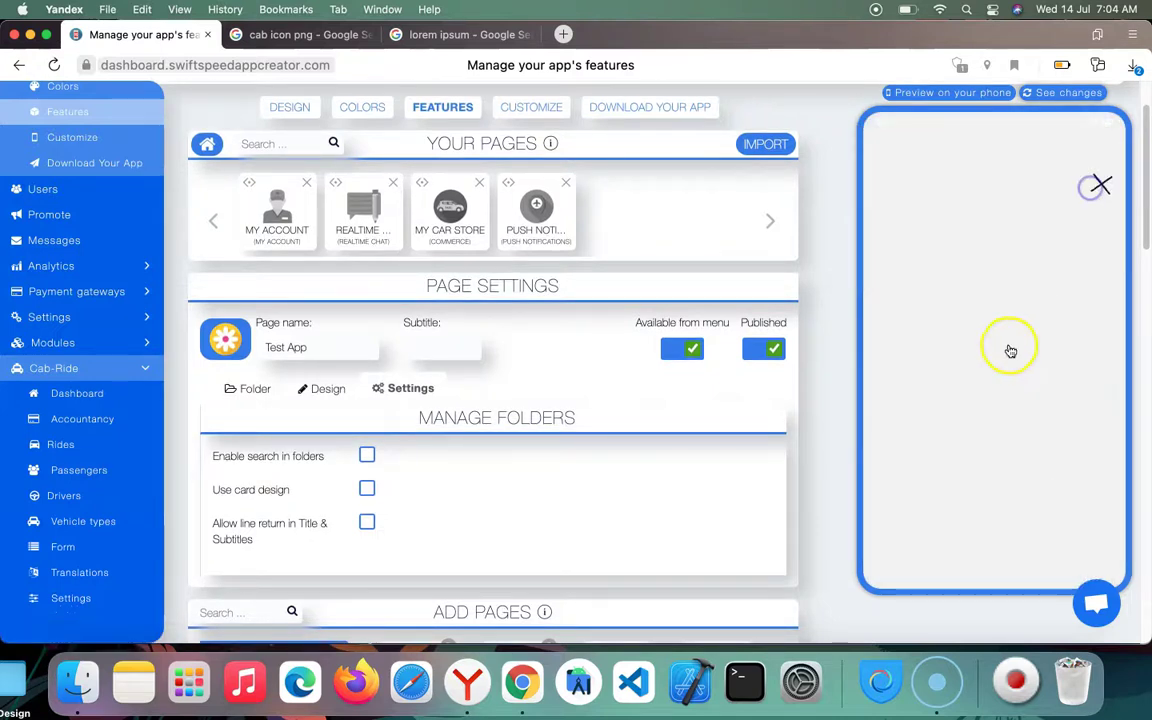
pyautogui.click(983, 474)
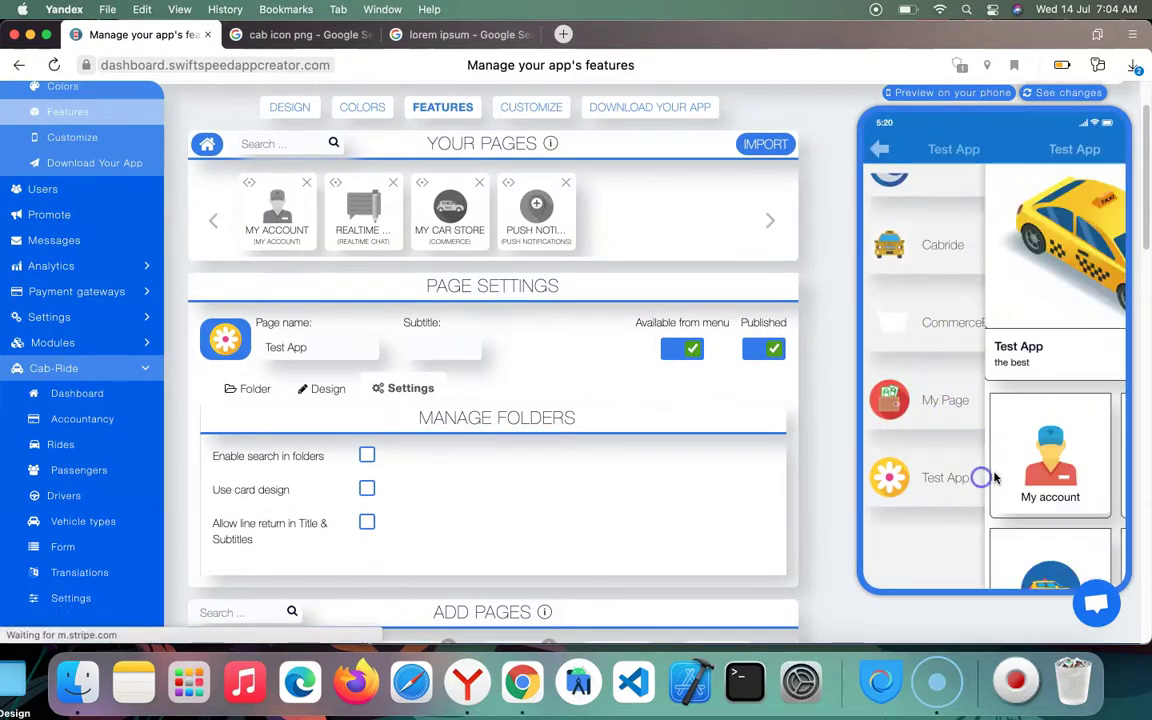
pyautogui.scroll(-5, 960, 380)
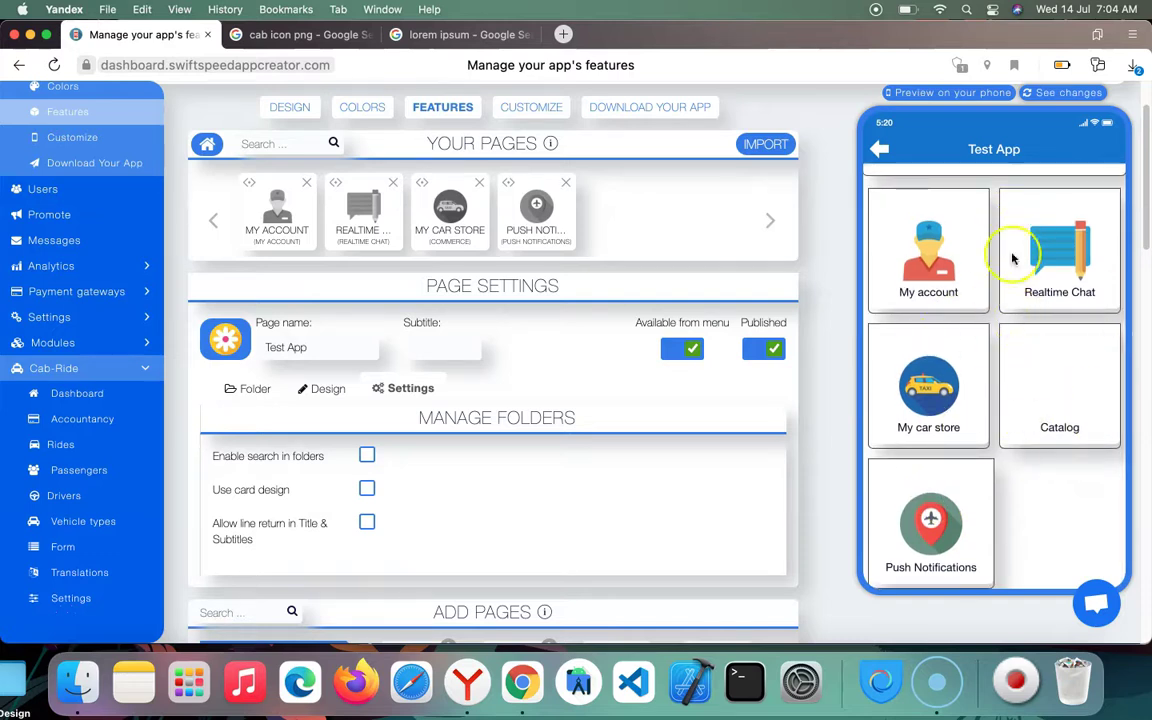
# - Go back in the preview, look through its app menu, and open Test App again to check its feature tiles
pyautogui.click(890, 156)
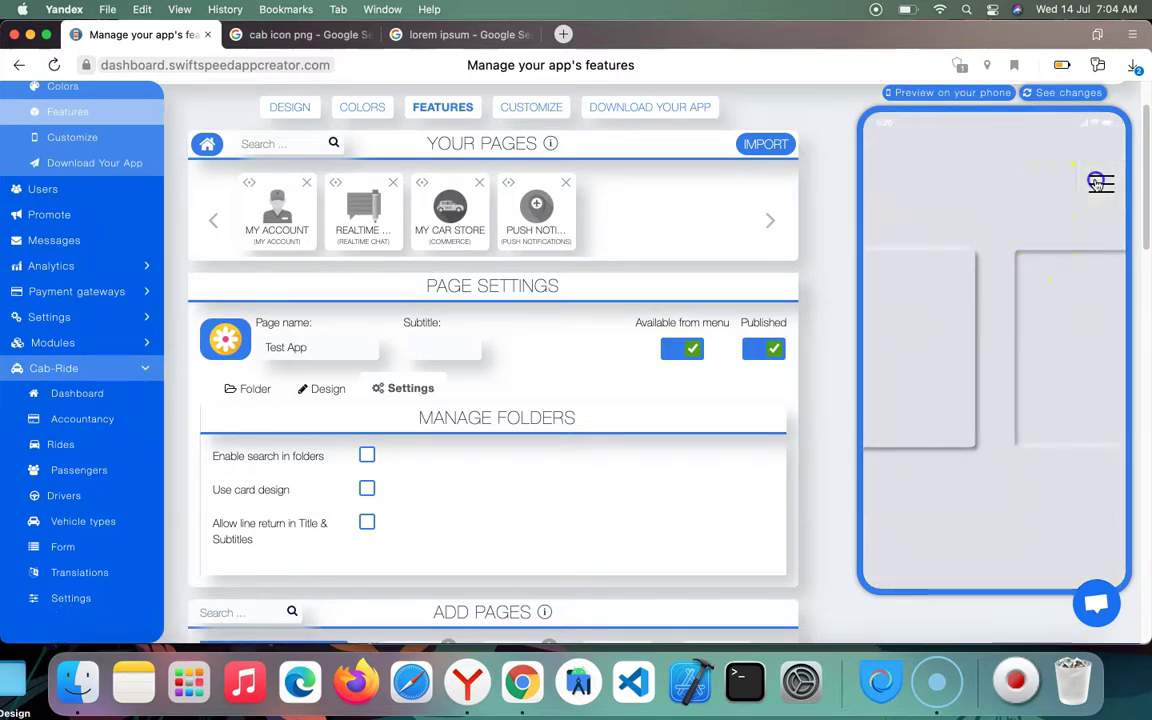
pyautogui.click(1096, 182)
pyautogui.scroll(2, 1010, 290)
pyautogui.scroll(-3, 1005, 350)
pyautogui.scroll(2, 1018, 290)
pyautogui.click(970, 535)
pyautogui.scroll(-5, 980, 320)
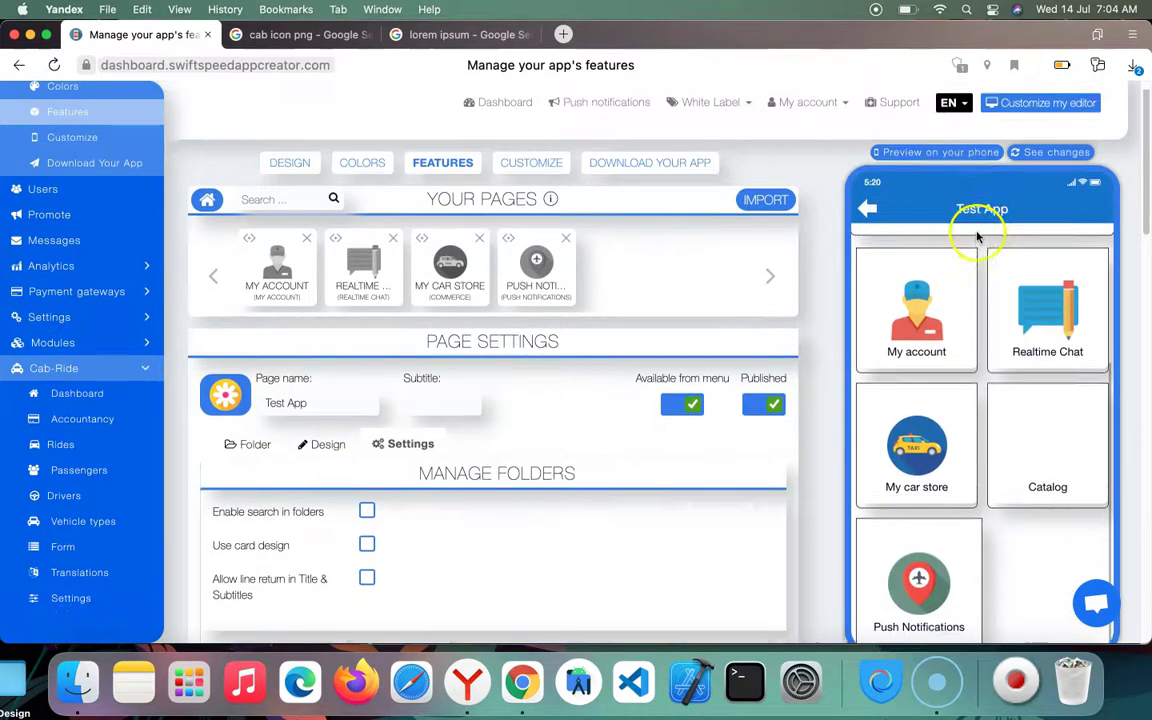
pyautogui.scroll(-2, 977, 240)
pyautogui.scroll(2, 970, 290)
pyautogui.scroll(-2, 1008, 321)
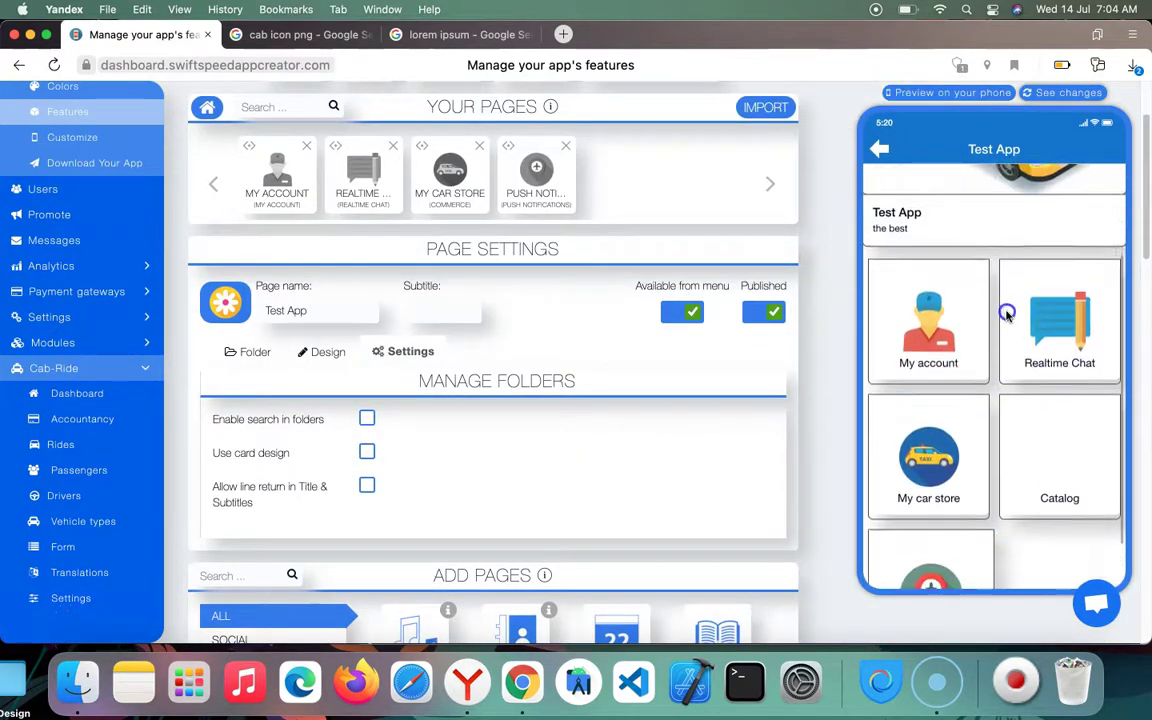
# - Enable card design, search in folders, and line return in titles and subtitles for the Test App page
pyautogui.click(367, 452)
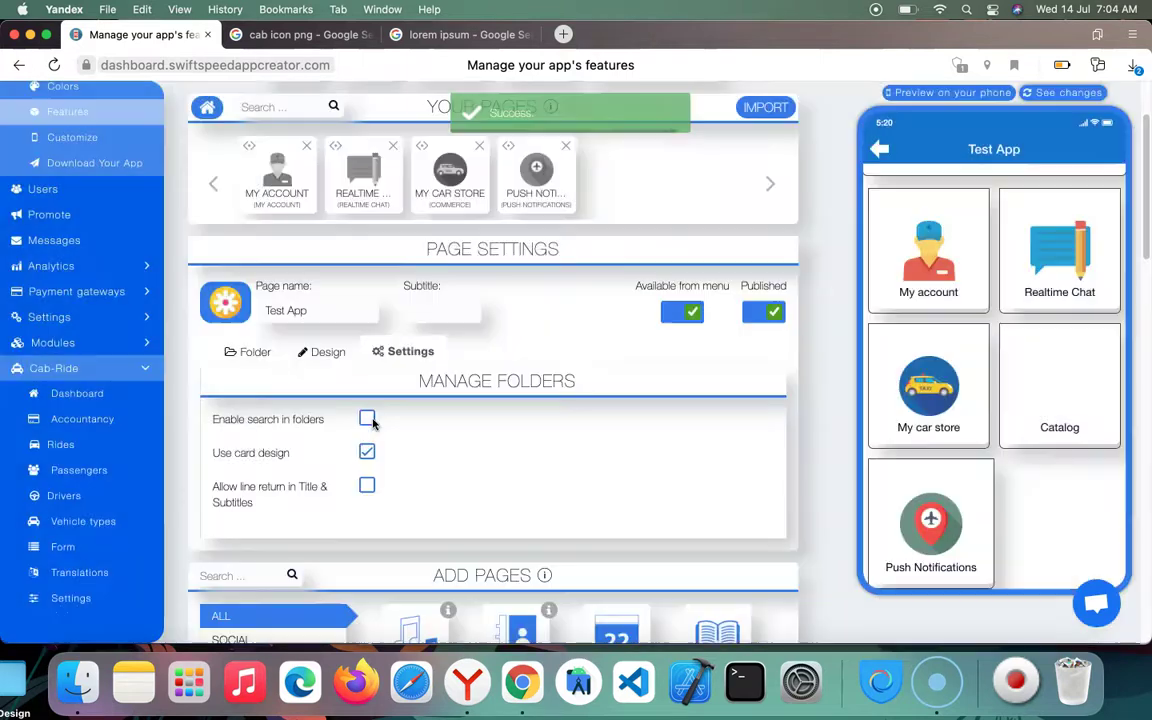
pyautogui.click(371, 423)
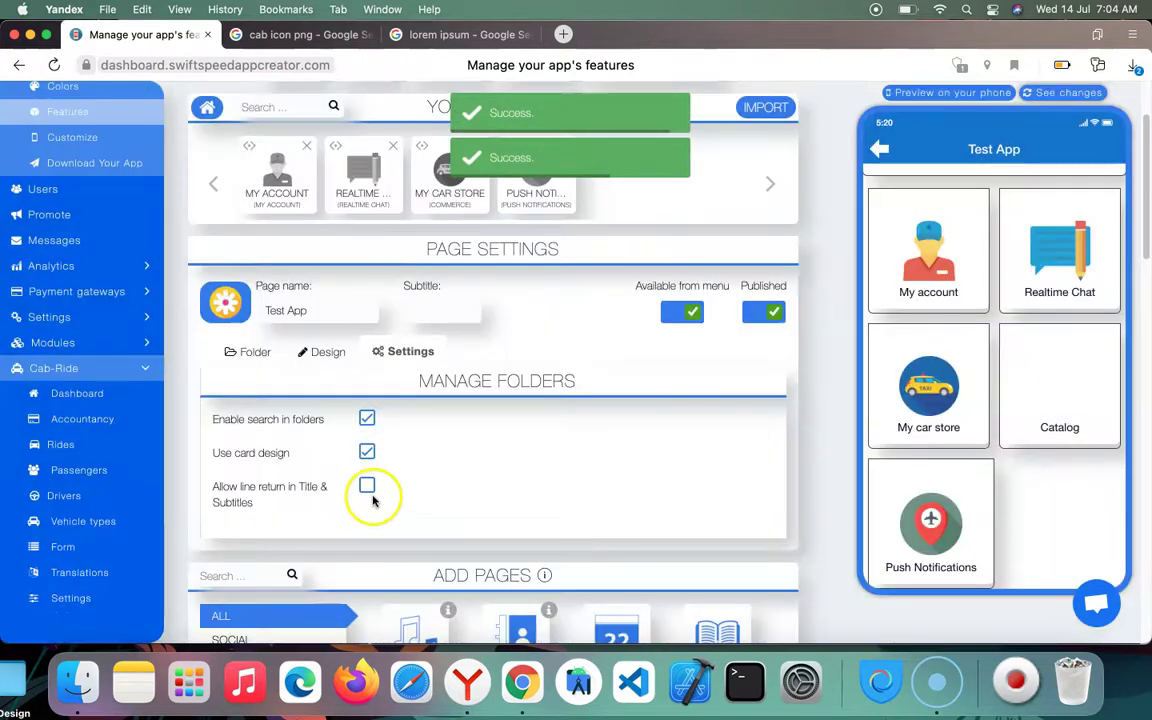
pyautogui.click(364, 488)
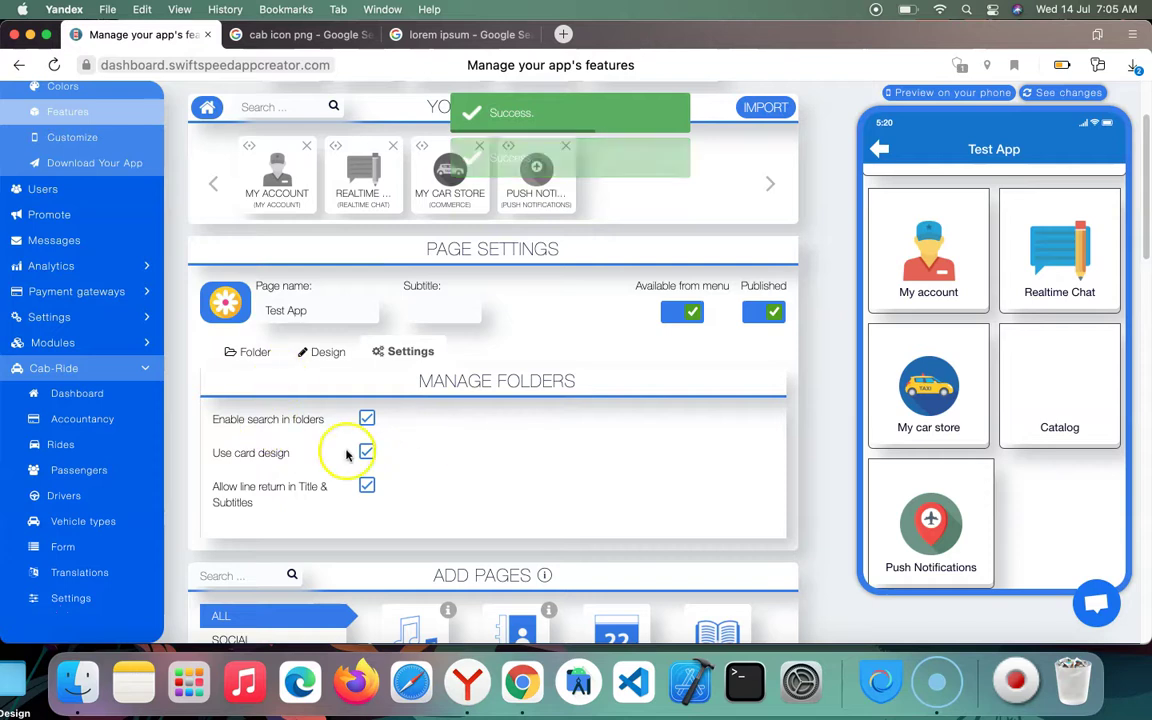
# - Refresh the app preview and examine how the Test App folder's search field, cover and feature cards are displayed
pyautogui.click(1088, 95)
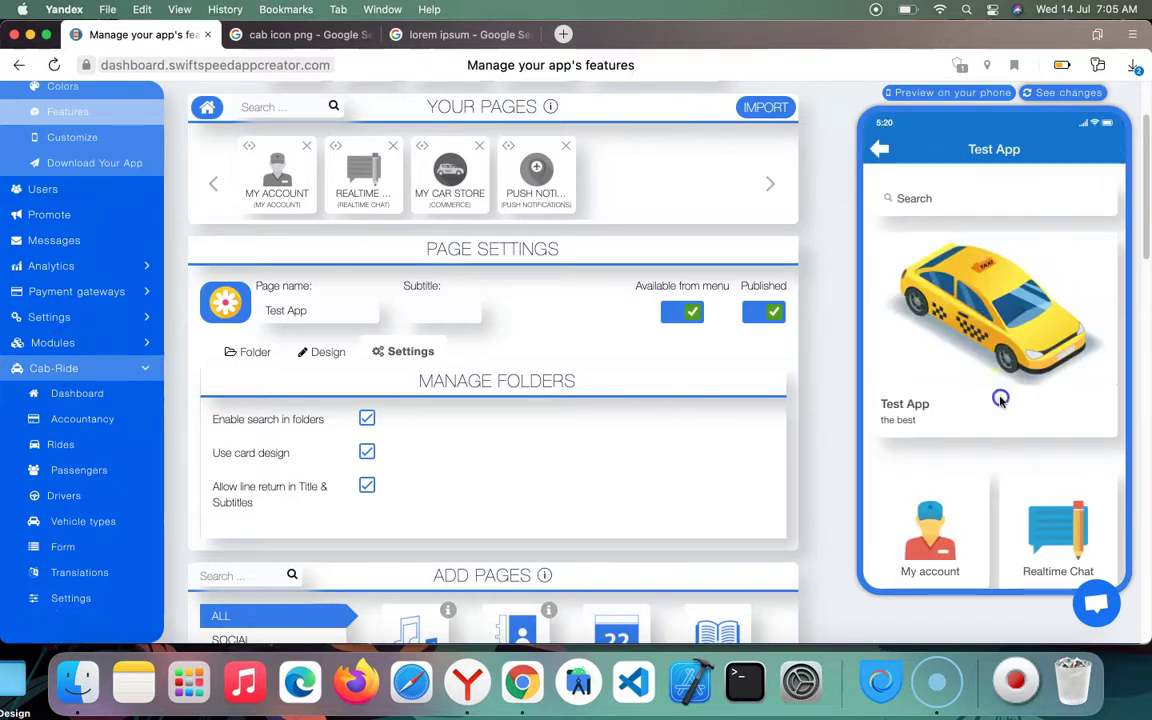
pyautogui.scroll(-5, 998, 399)
pyautogui.scroll(2, 1016, 316)
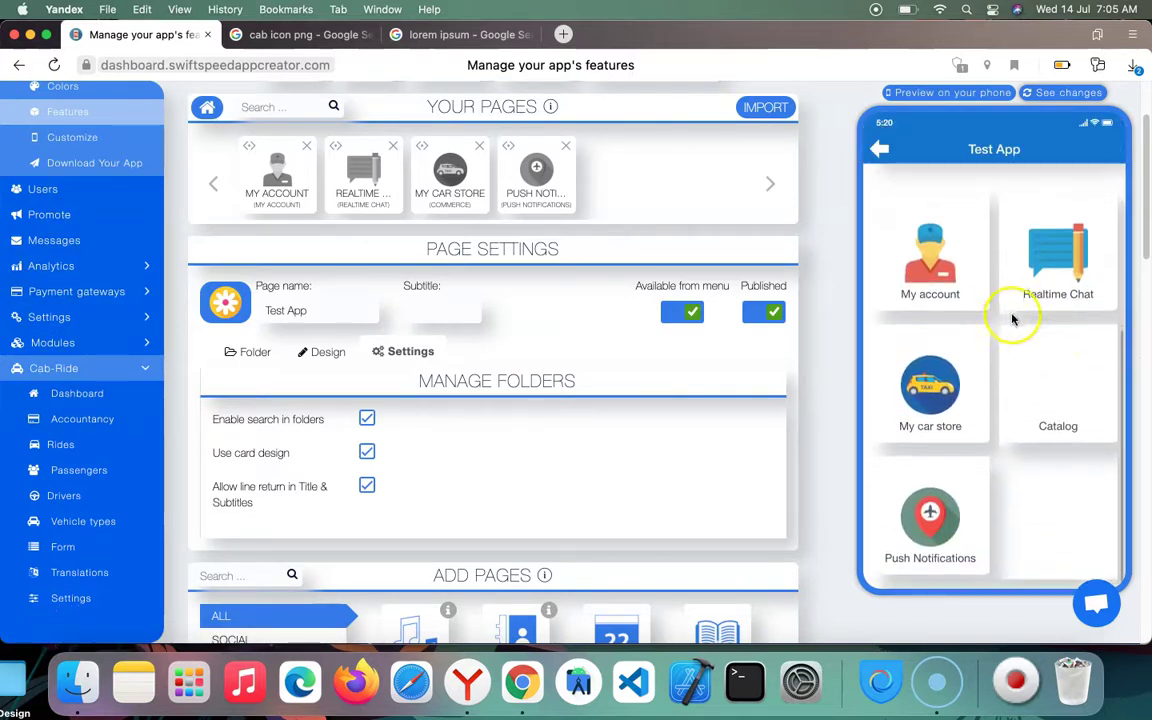
pyautogui.scroll(4, 1028, 400)
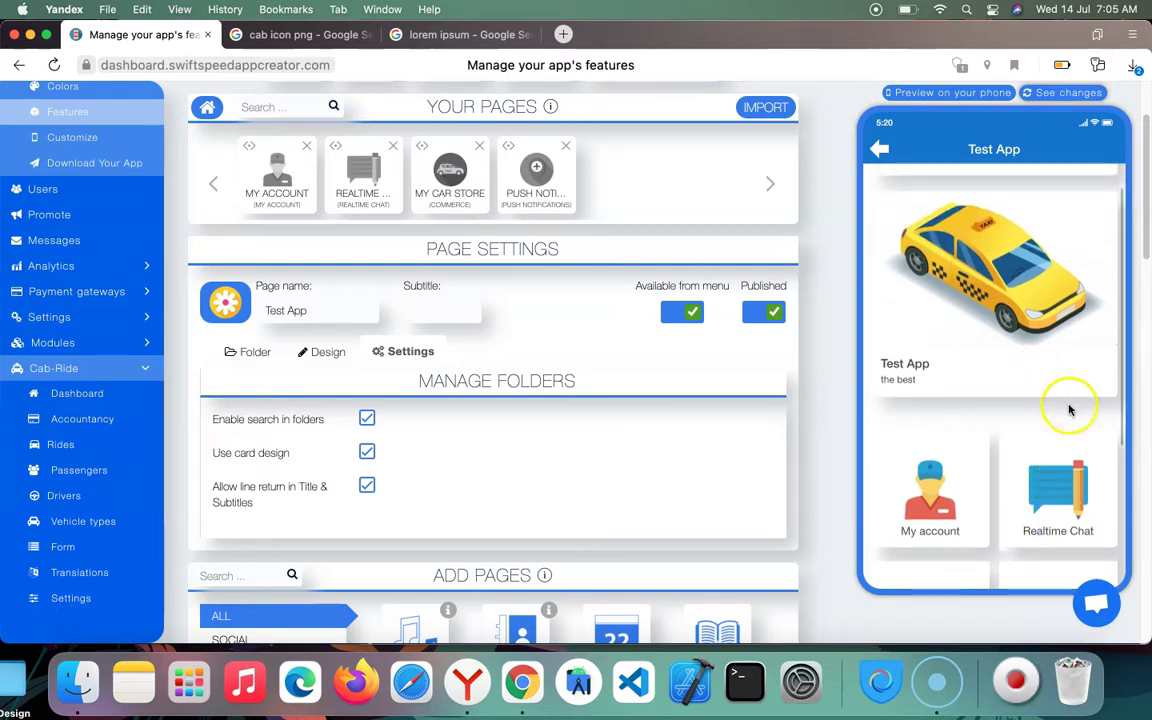
pyautogui.scroll(2, 1034, 363)
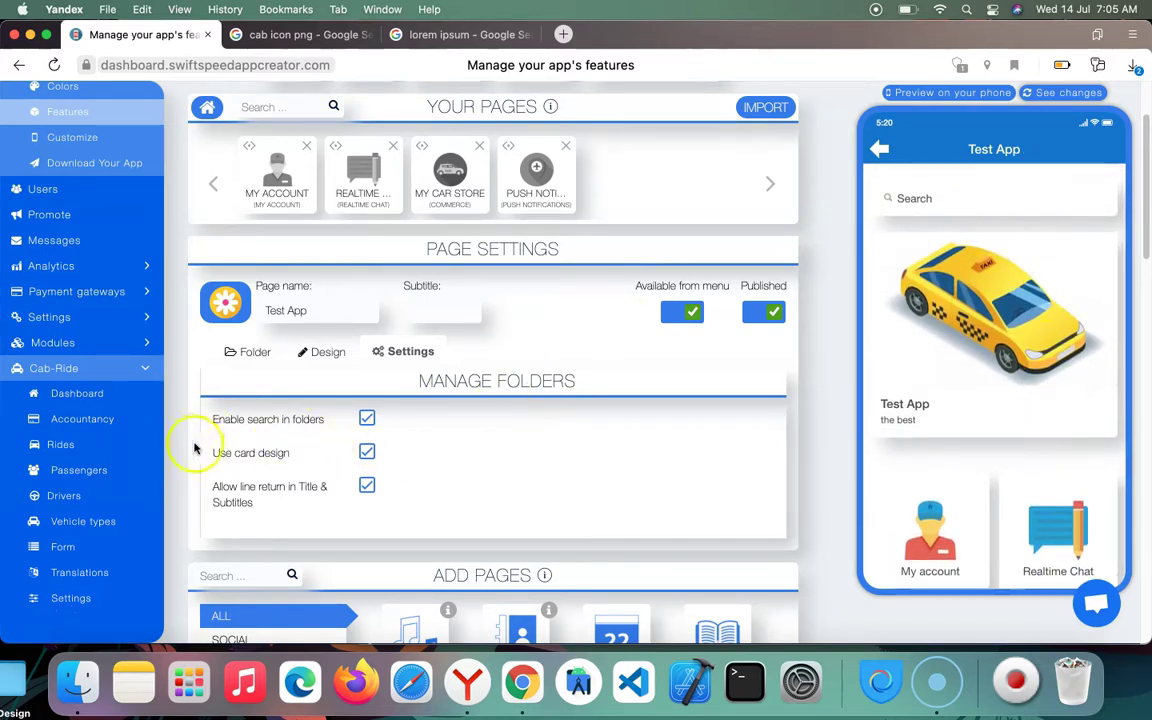
pyautogui.scroll(-5, 1034, 275)
pyautogui.scroll(3, 1020, 400)
pyautogui.scroll(3, 1015, 450)
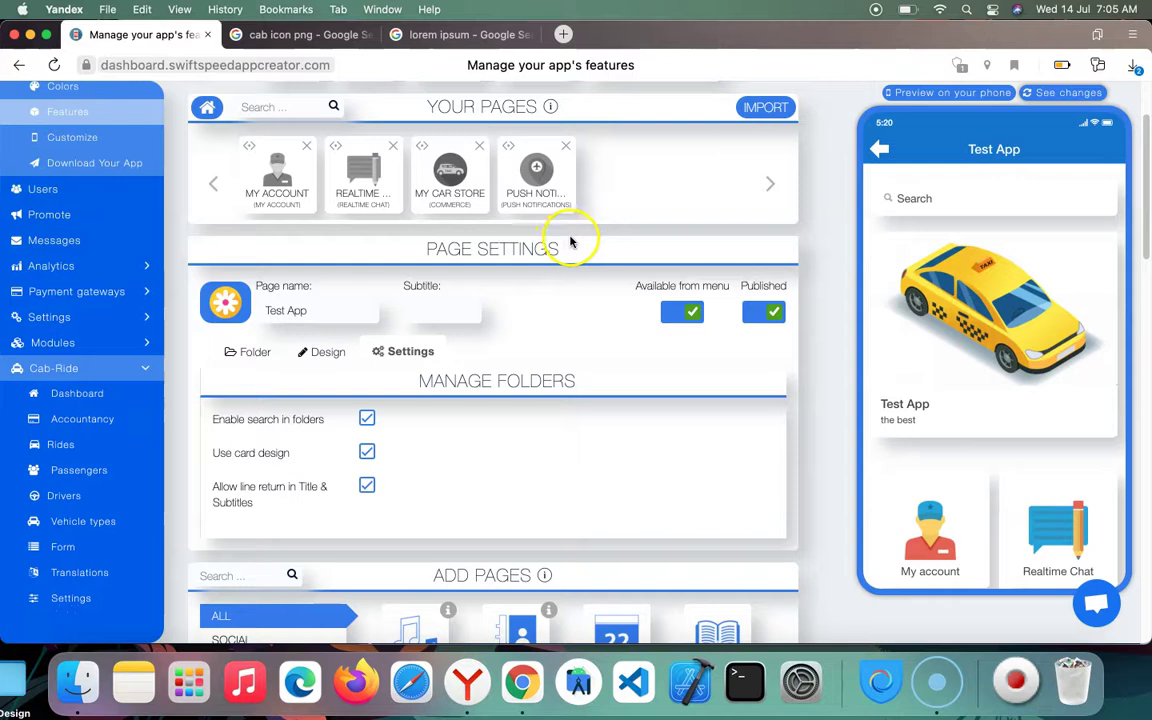
# - Reopen Test App from the app's main page list and review its folder details and the features available to add
pyautogui.click(211, 110)
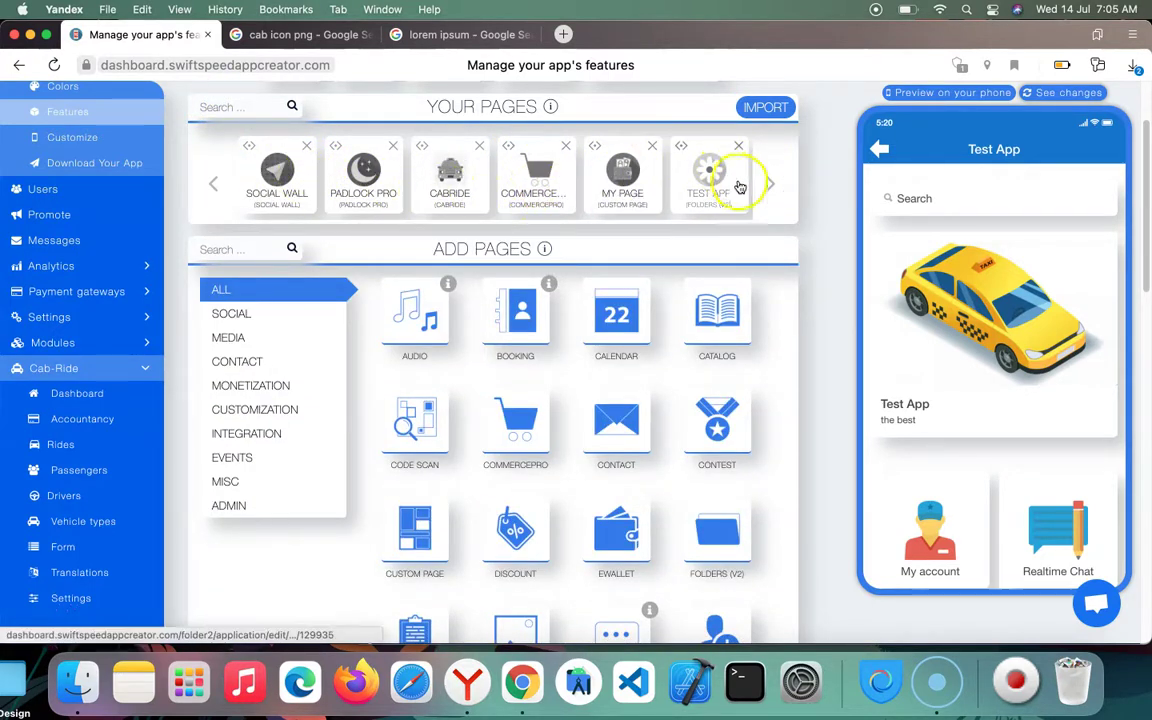
pyautogui.click(709, 188)
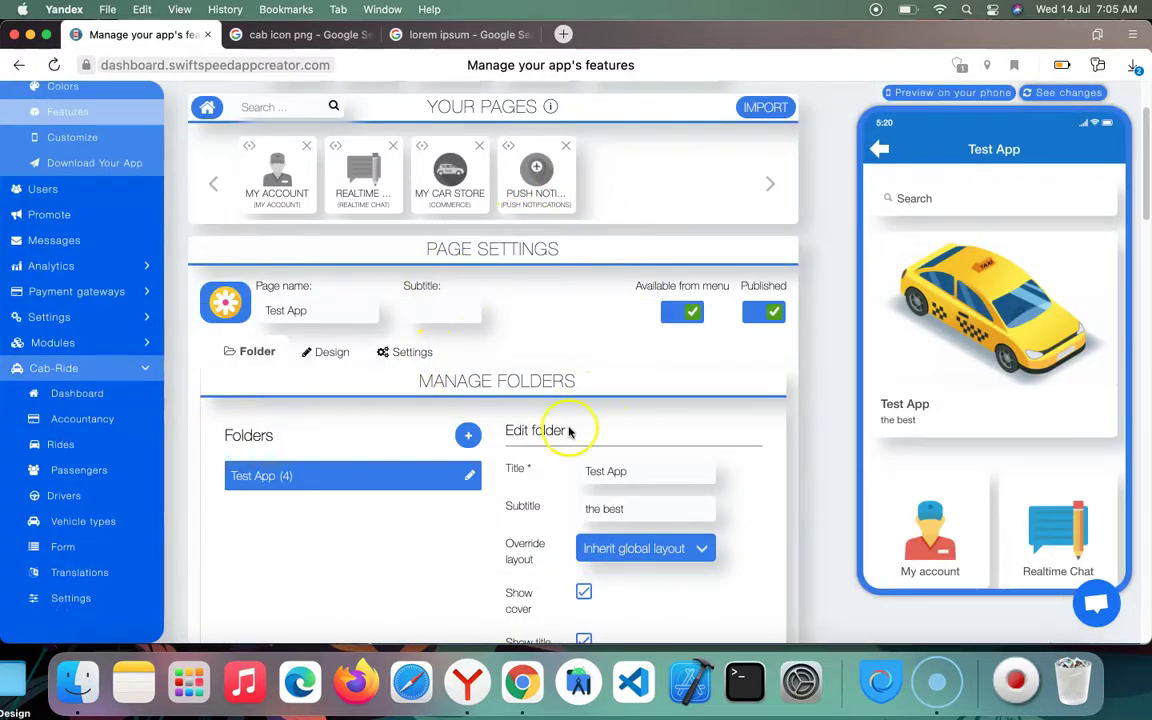
pyautogui.scroll(-3, 569, 430)
pyautogui.scroll(5, 463, 386)
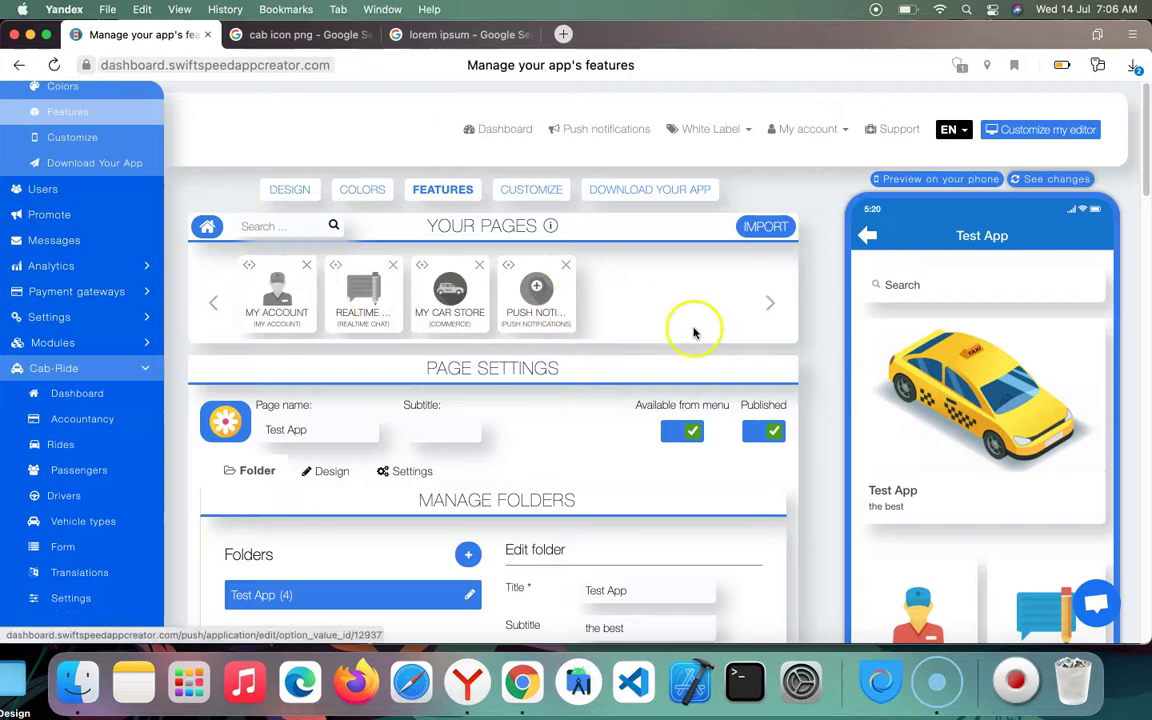
pyautogui.scroll(-5, 452, 406)
pyautogui.scroll(-5, 452, 406)
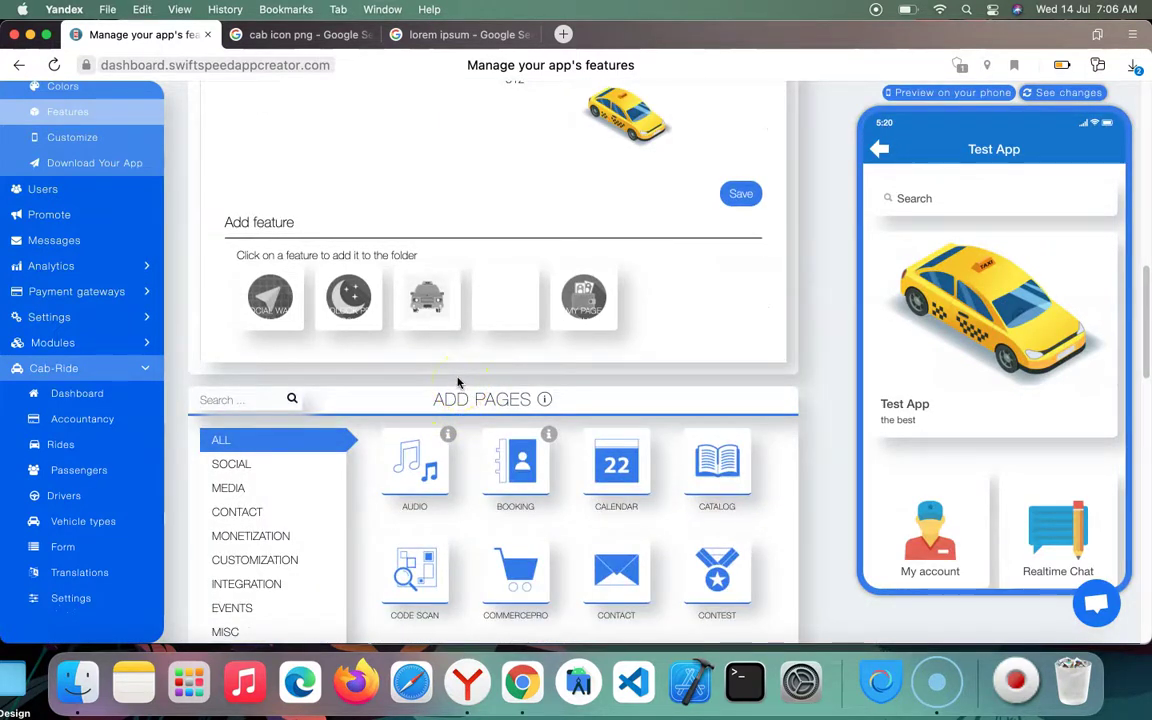
pyautogui.scroll(2, 456, 371)
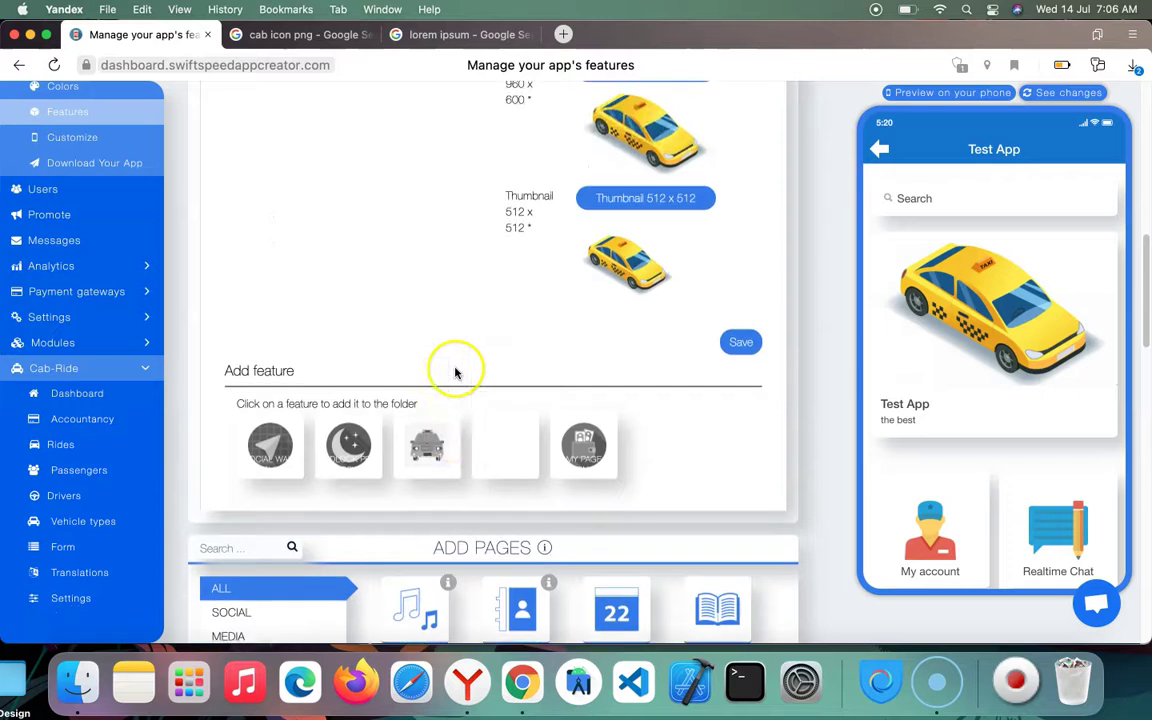
pyautogui.scroll(3, 455, 372)
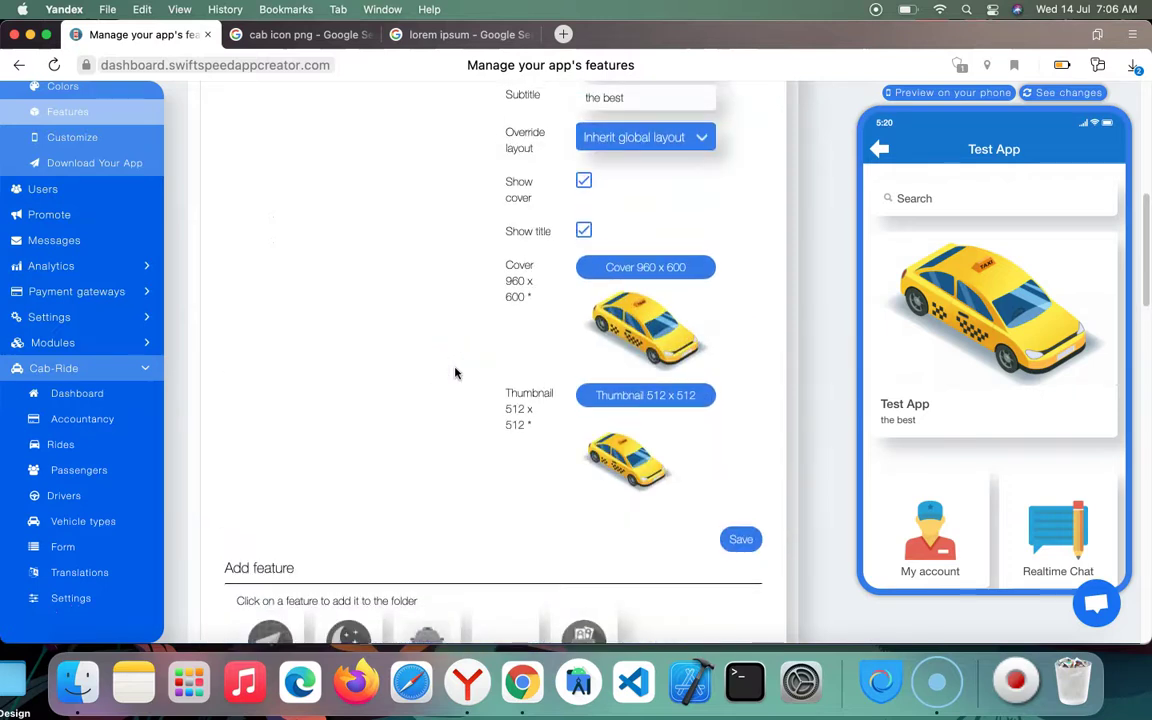
pyautogui.scroll(5, 455, 372)
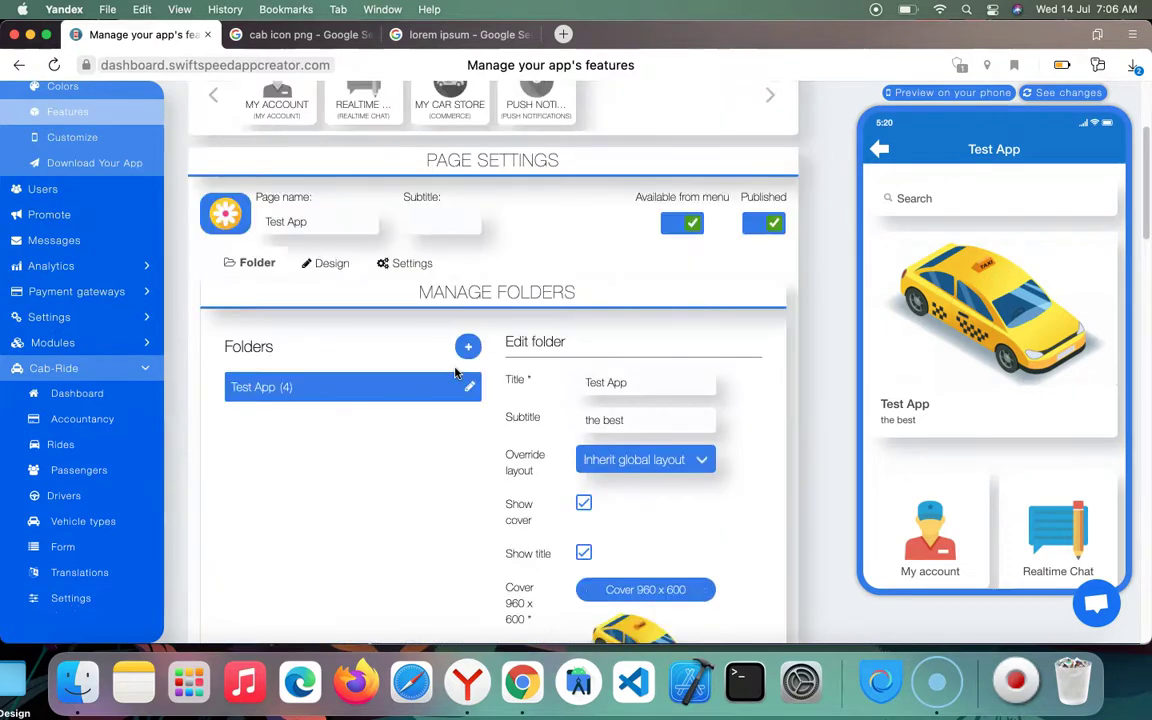